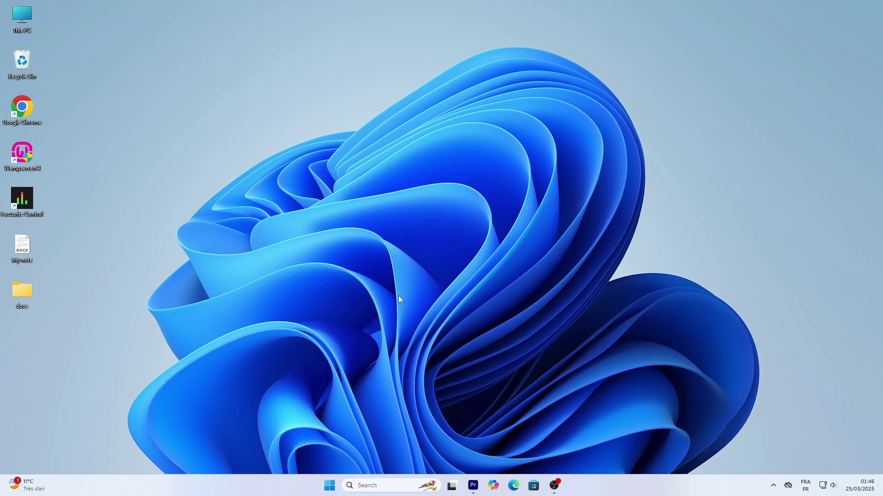
Step: Pin Notepad from the Start menu's All apps list to Start
click(329, 490)
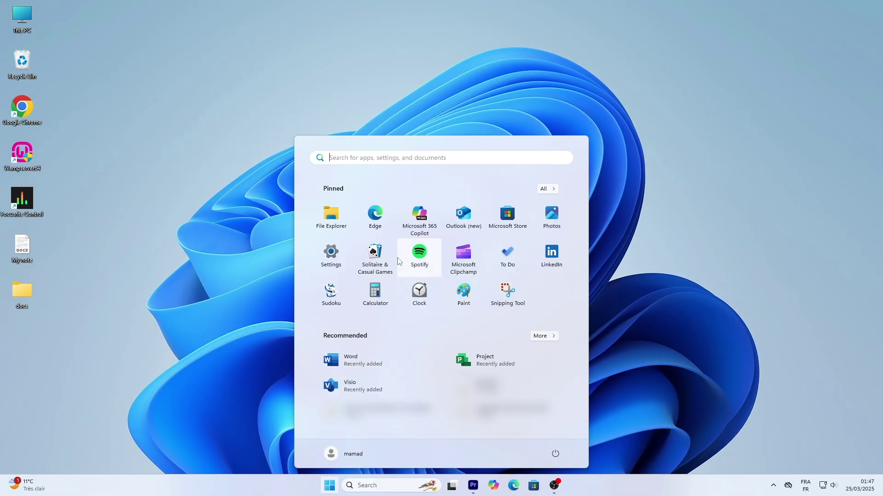
click(545, 189)
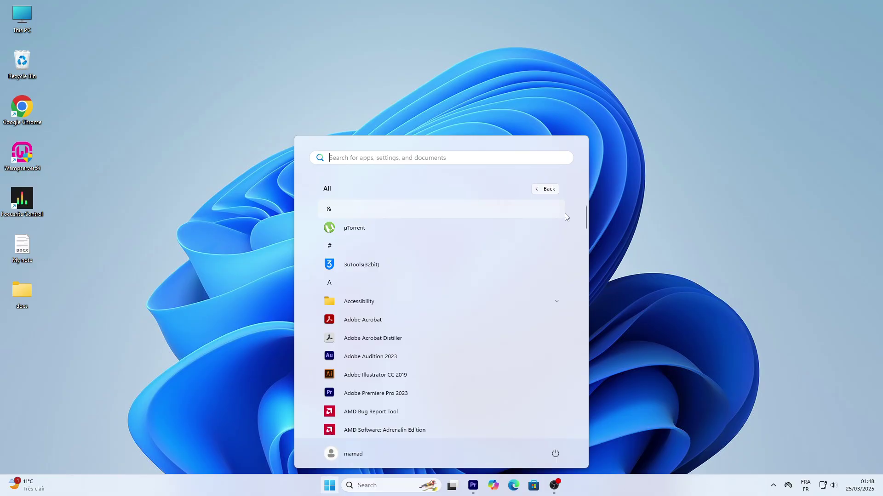
drag(585, 216, 587, 326)
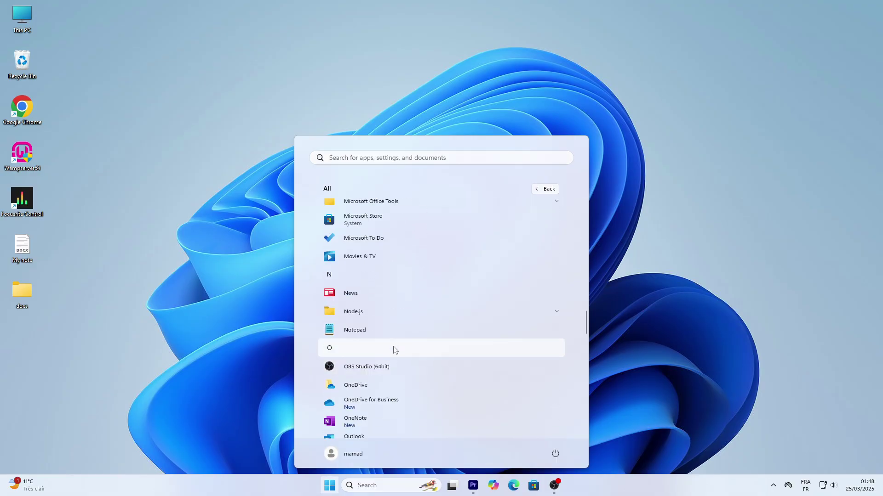
right_click(368, 335)
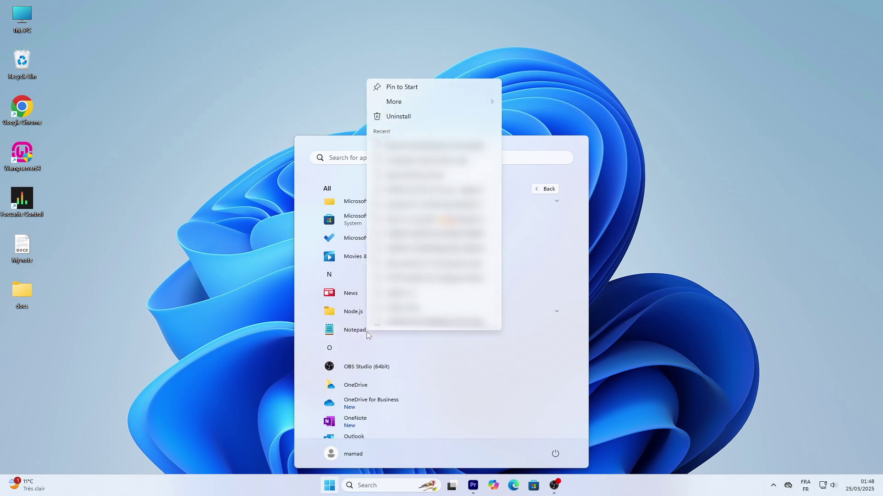
click(398, 88)
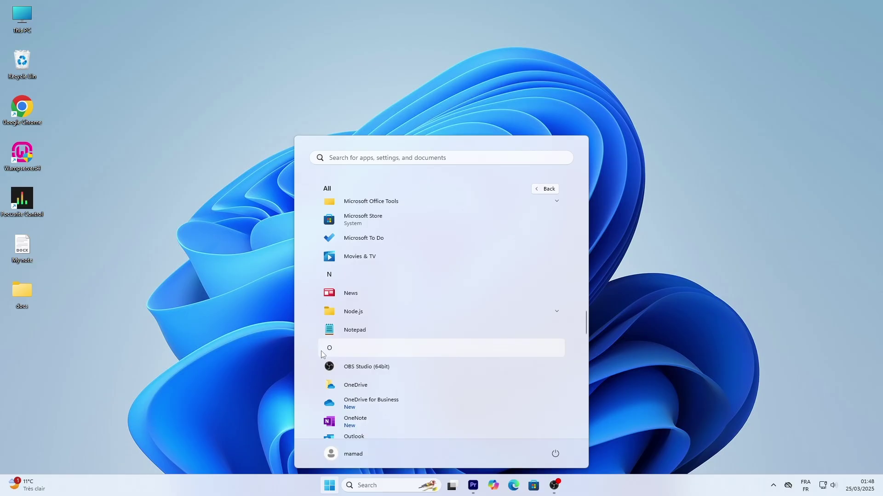
Step: Pin File Explorer to the taskbar from the Start menu, then close Start
click(261, 293)
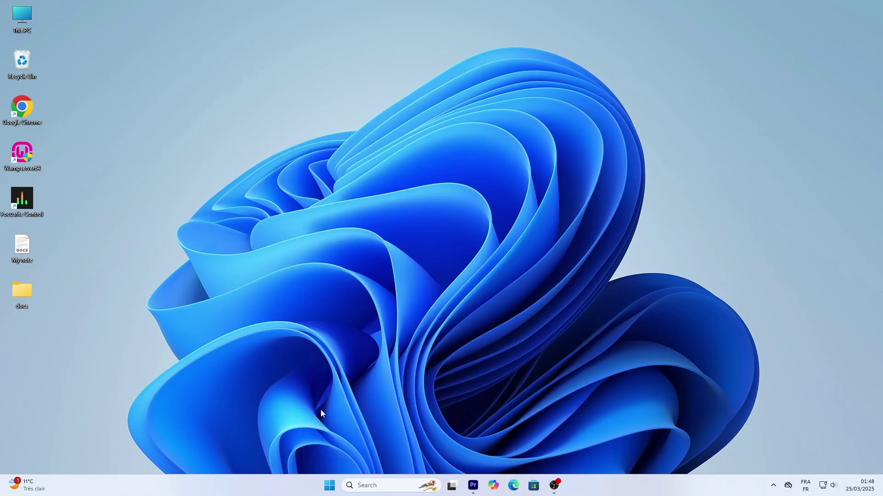
click(325, 485)
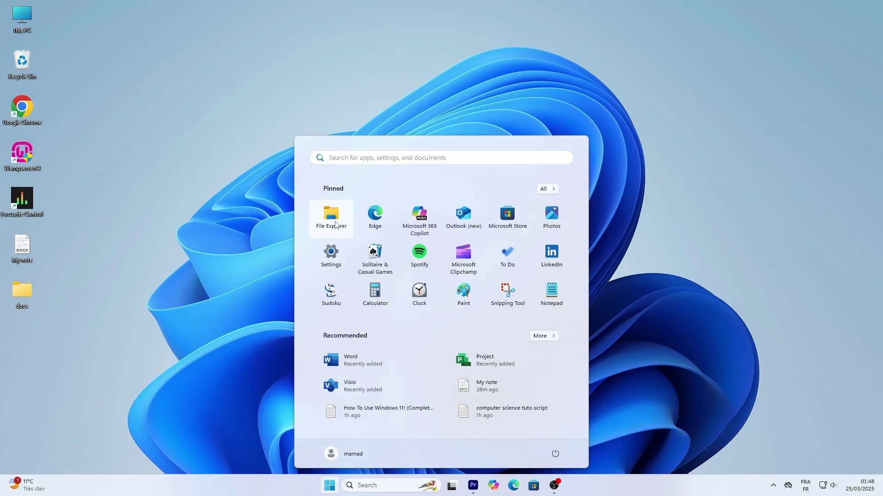
right_click(335, 225)
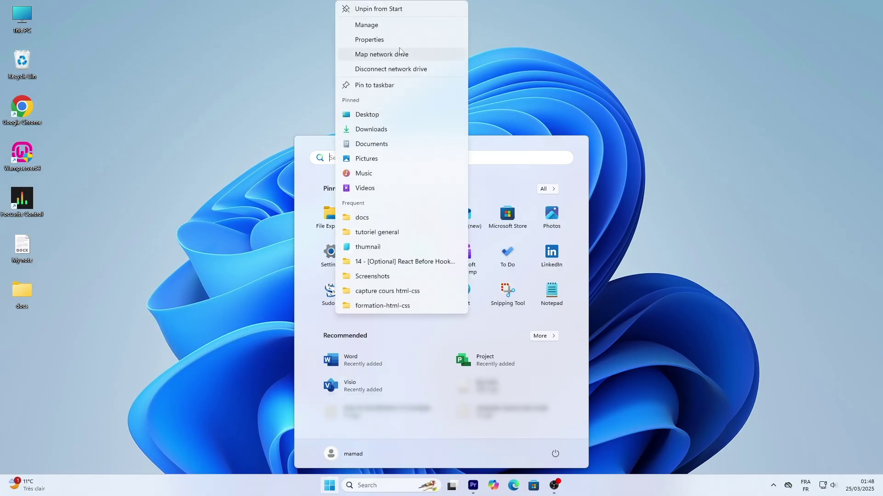
click(388, 84)
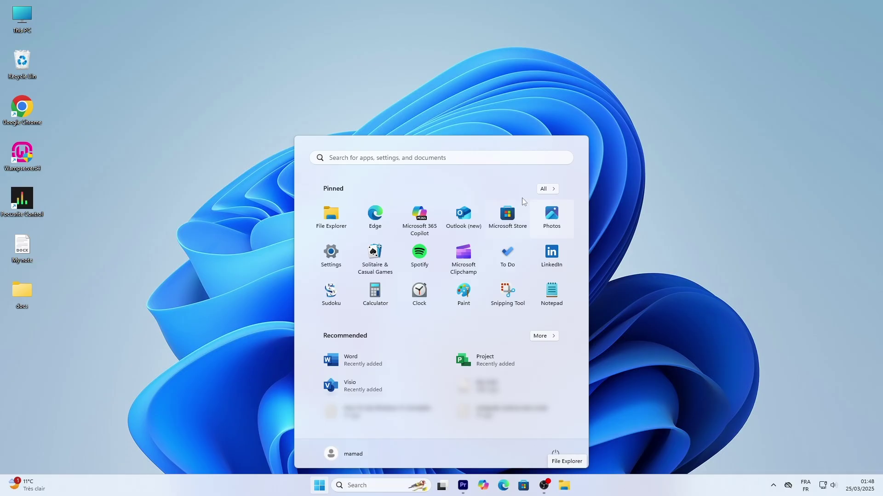
click(492, 120)
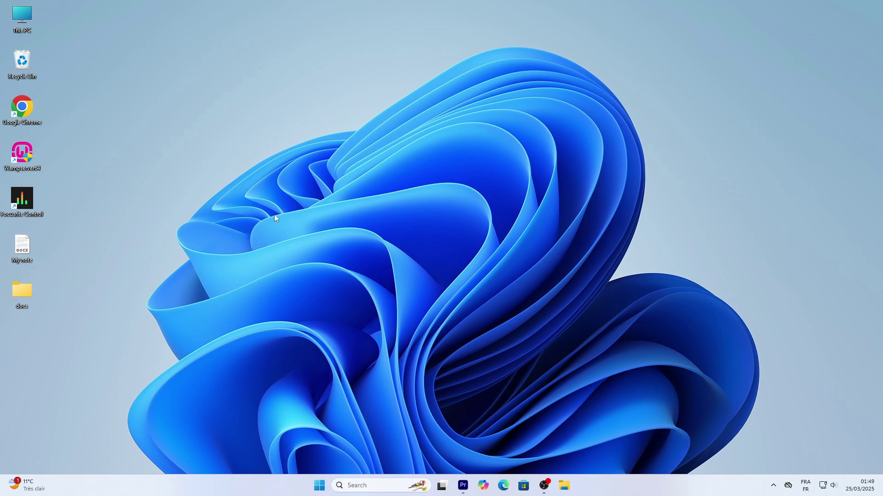
right_click(317, 201)
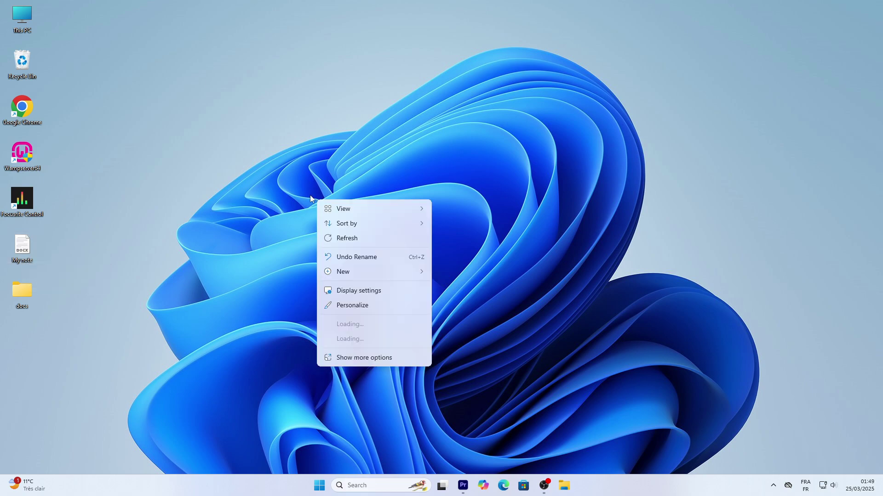
mouse_move(343, 209)
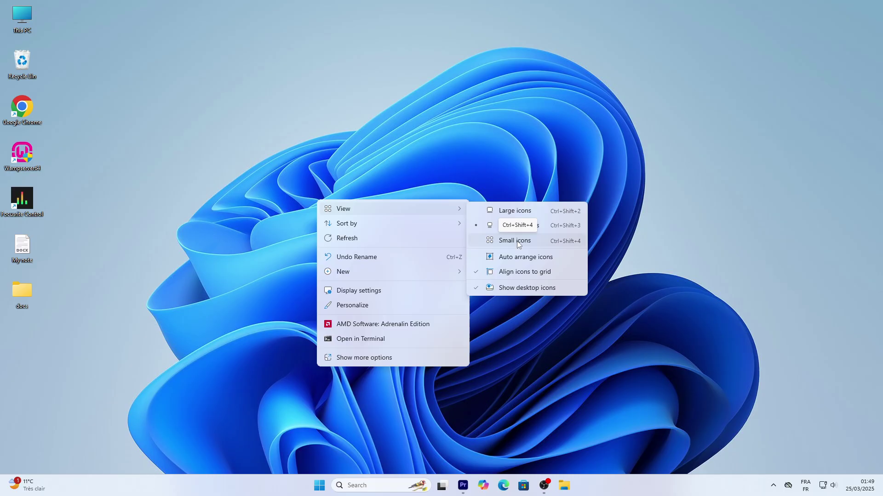
mouse_move(415, 223)
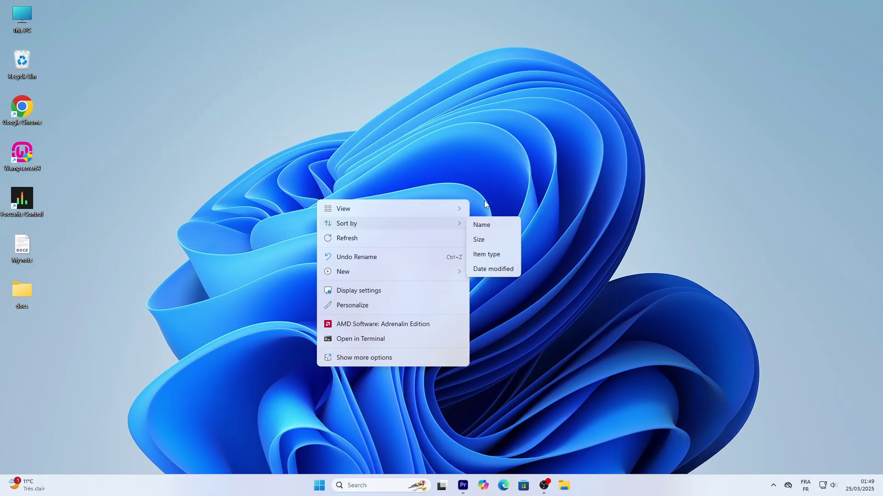
click(260, 273)
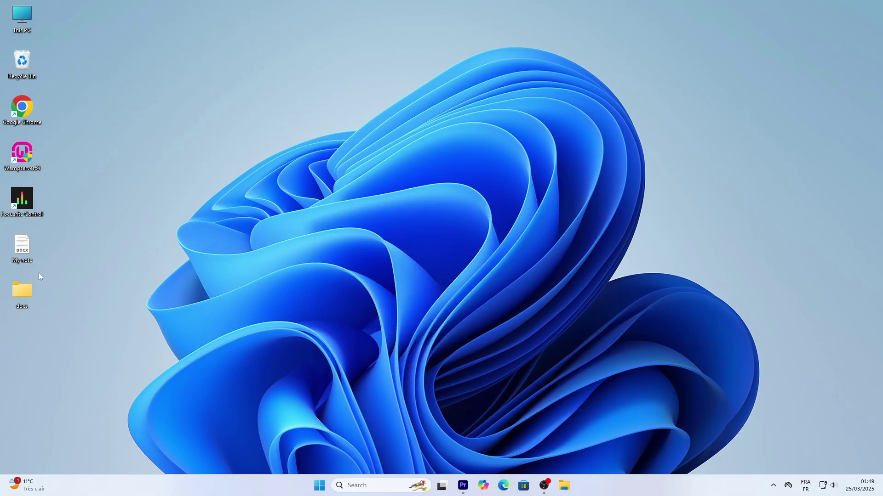
mouse_move(22, 250)
mouse_down()
mouse_move(25, 298)
mouse_move(21, 258)
mouse_up()
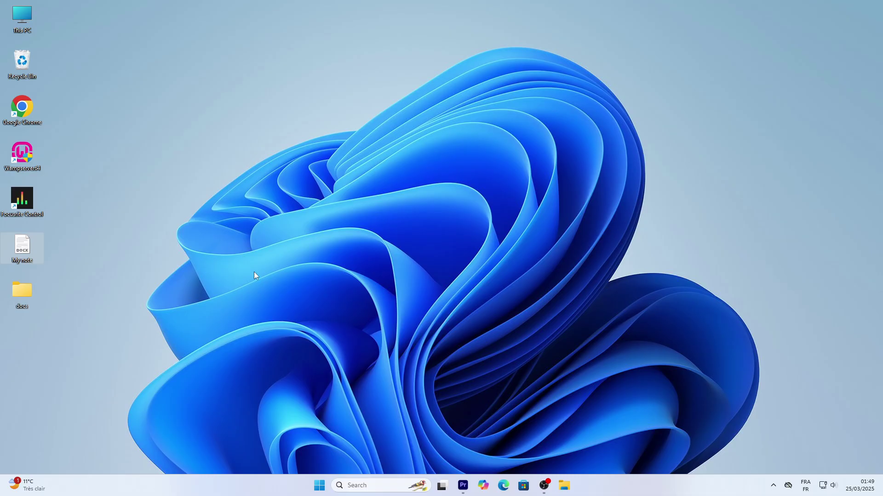
click(422, 230)
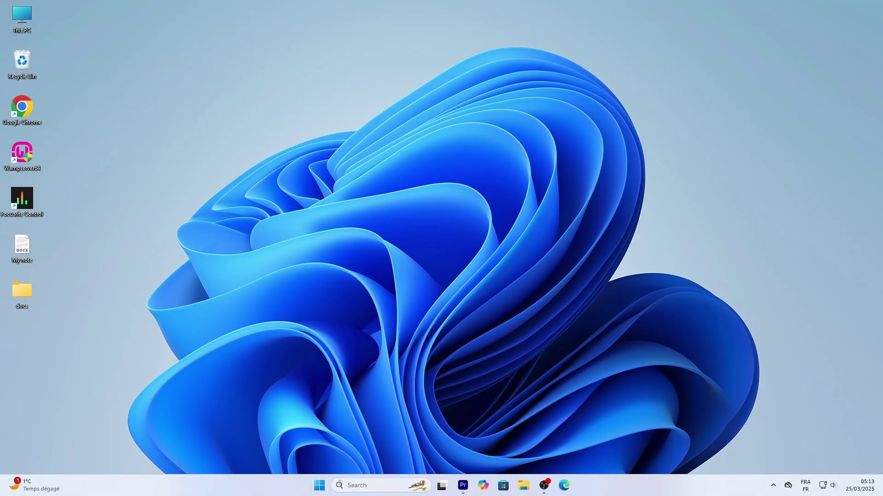
Step: Search 'weather' to launch the Weather app, then reopen Windows search
click(341, 487)
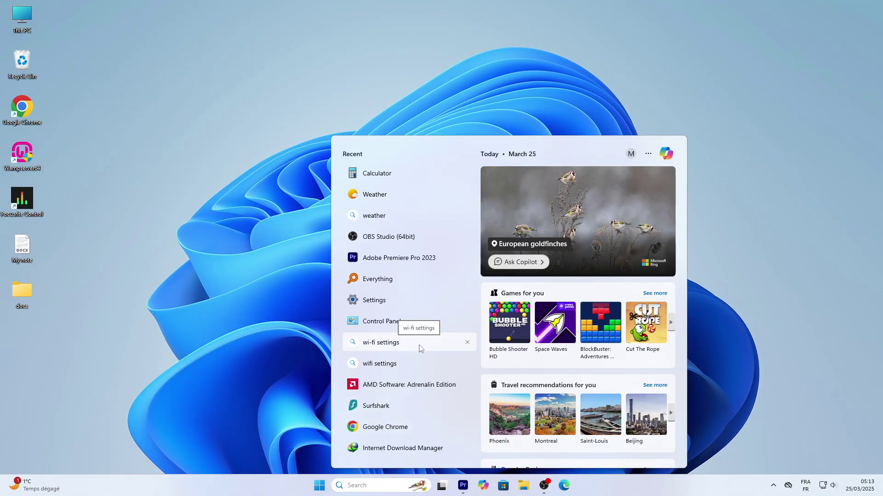
text(weather)
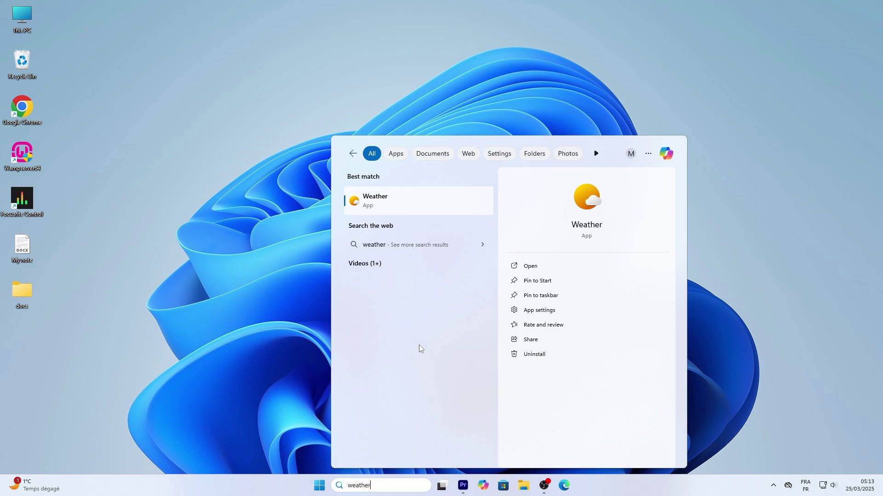
key(Return)
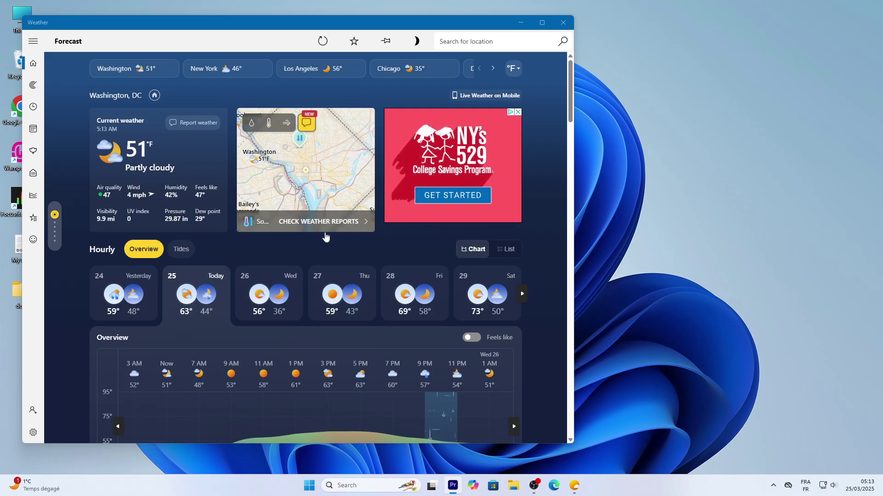
key(super+s)
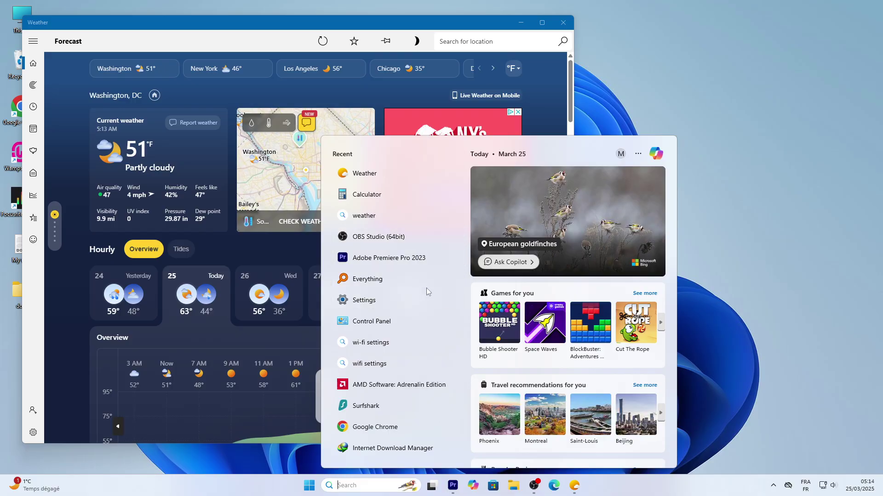
Step: Launch Calculator by searching 'calcula', then open Microsoft Edge from the taskbar
text(calcula)
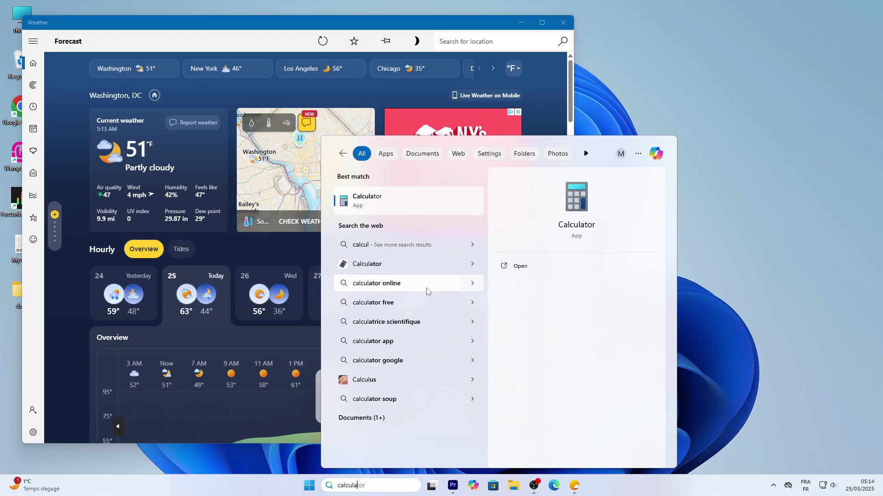
key(Return)
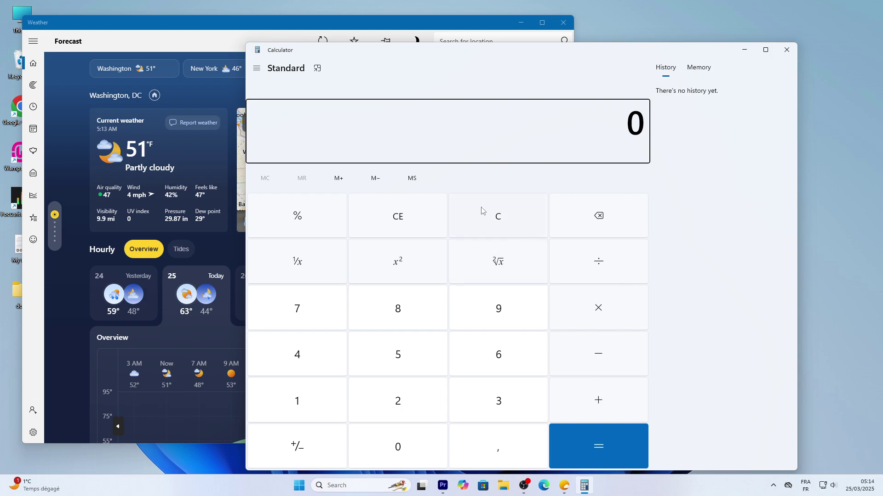
click(543, 486)
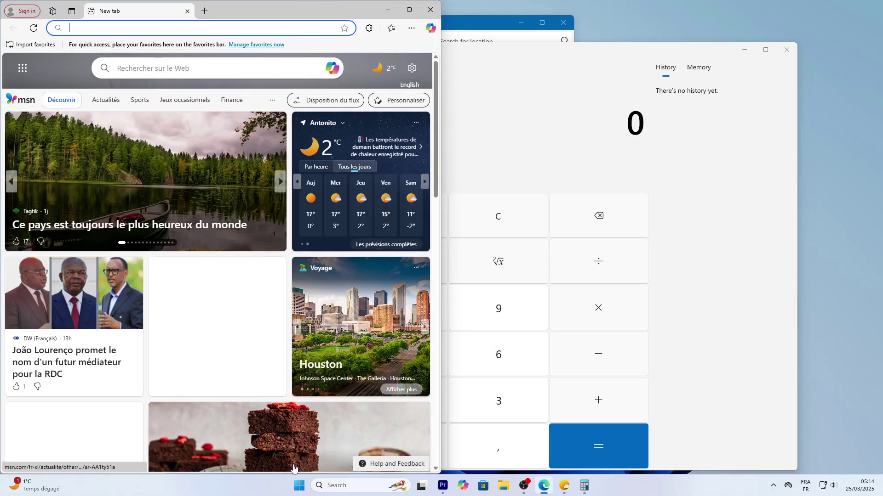
Step: Move Notepad aside and snap the Edge window to the left half of the screen
click(298, 486)
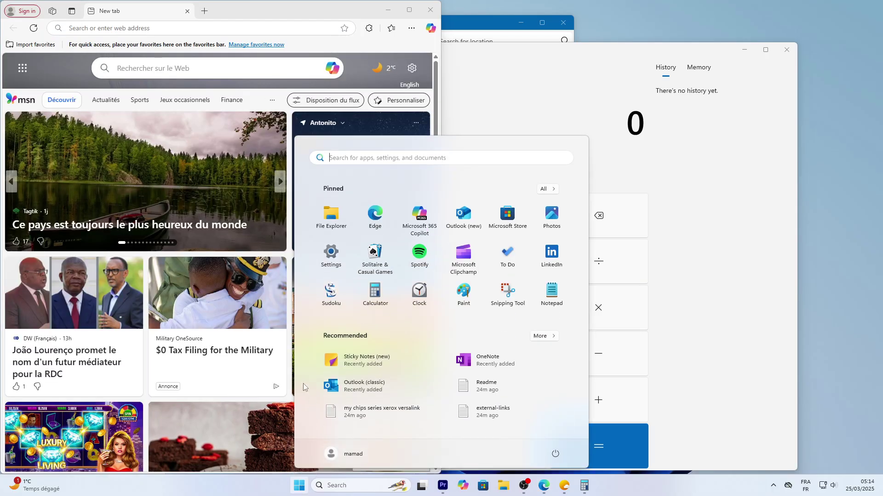
click(559, 301)
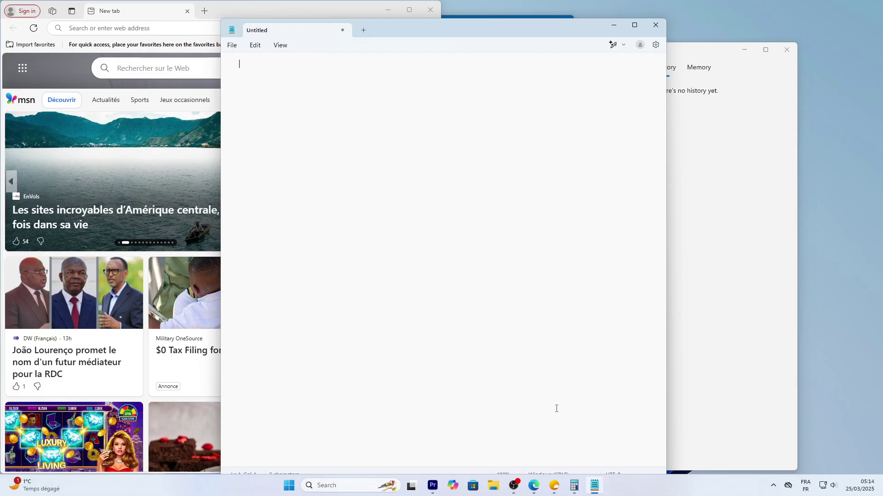
drag(368, 23, 503, 104)
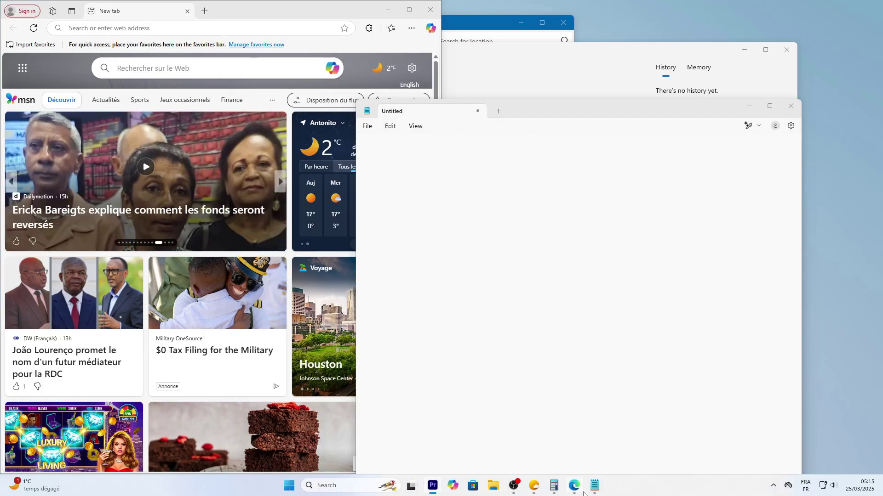
mouse_move(591, 485)
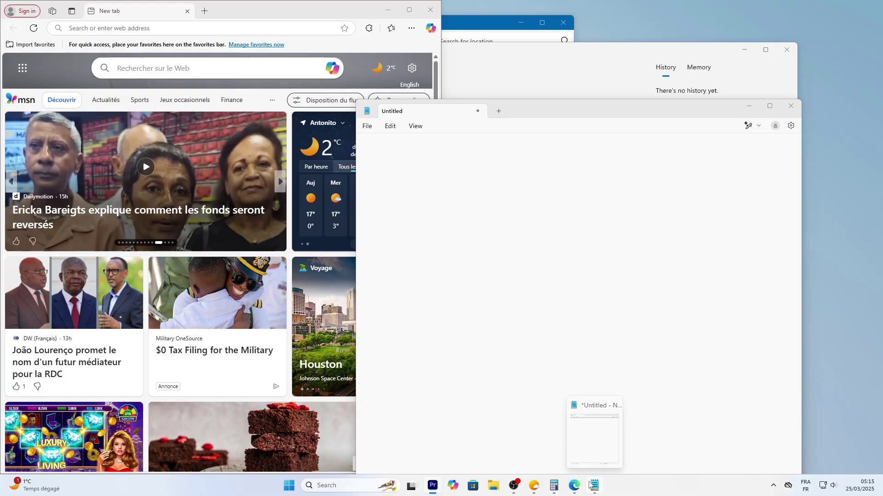
click(469, 261)
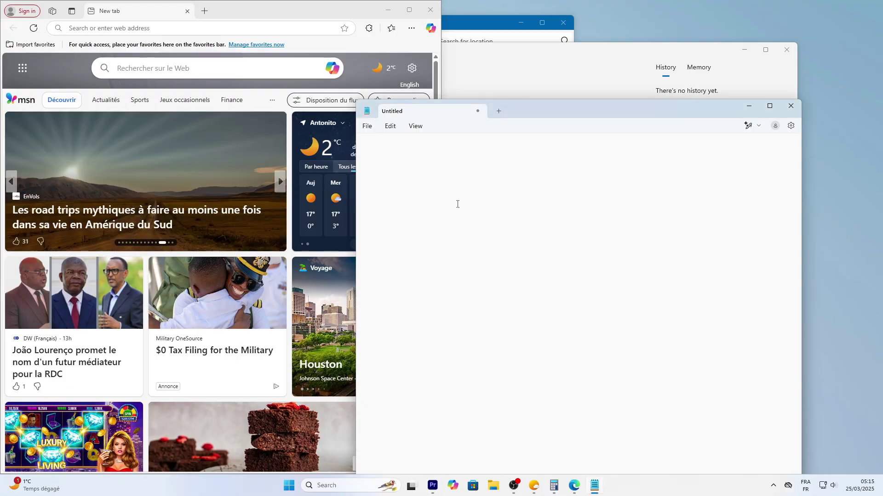
drag(370, 8, 359, 22)
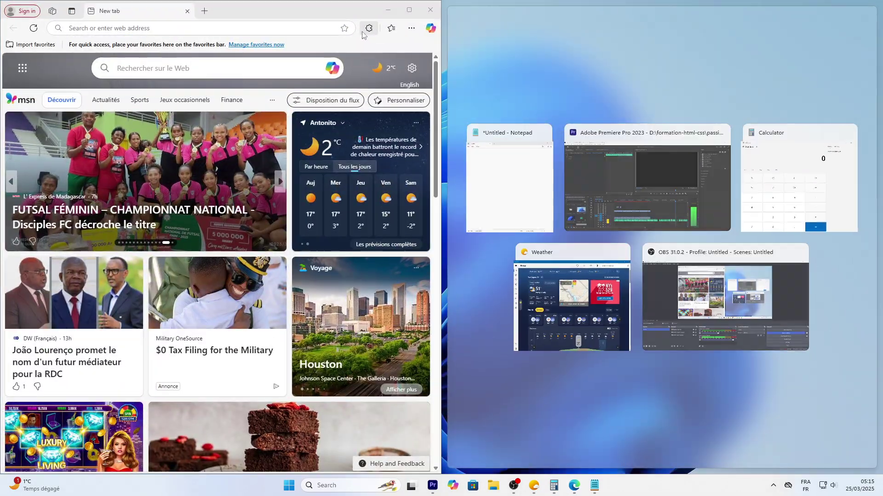
Step: Snap Notepad to the right half beside Edge, adjust the divider, then maximize Notepad
click(350, 8)
click(496, 202)
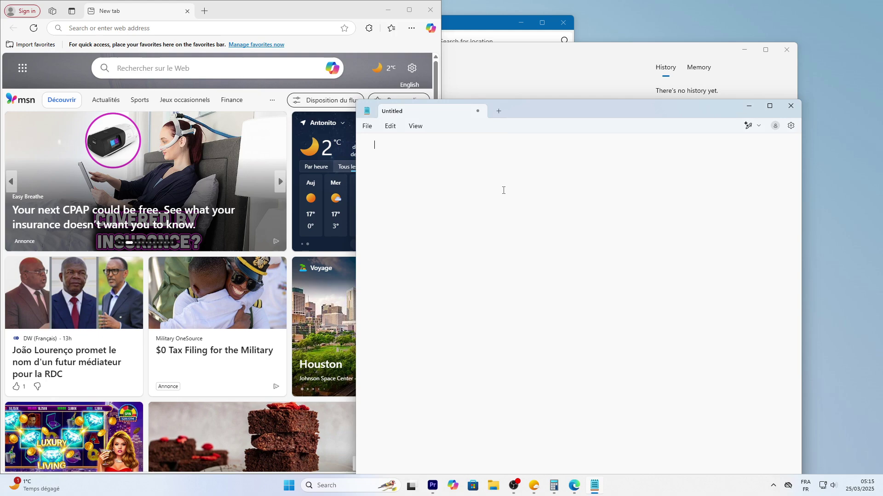
drag(521, 105, 384, 29)
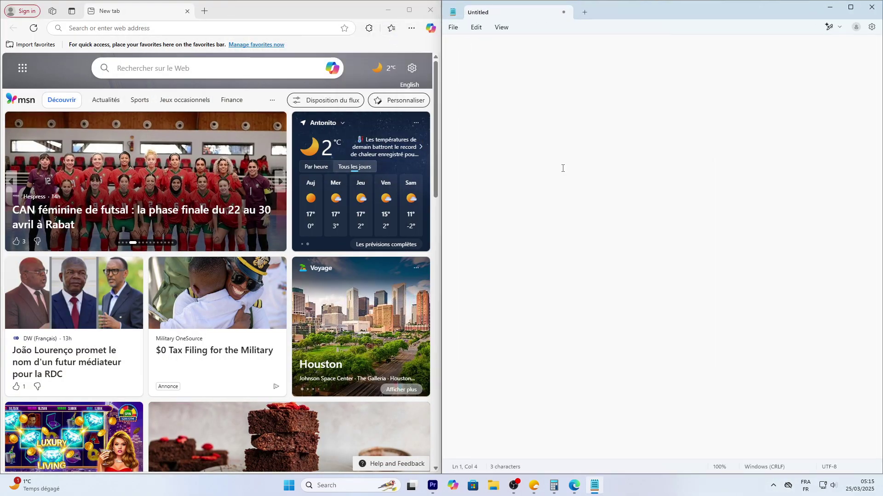
mouse_move(441, 174)
mouse_down()
mouse_move(432, 174)
mouse_move(444, 173)
mouse_up()
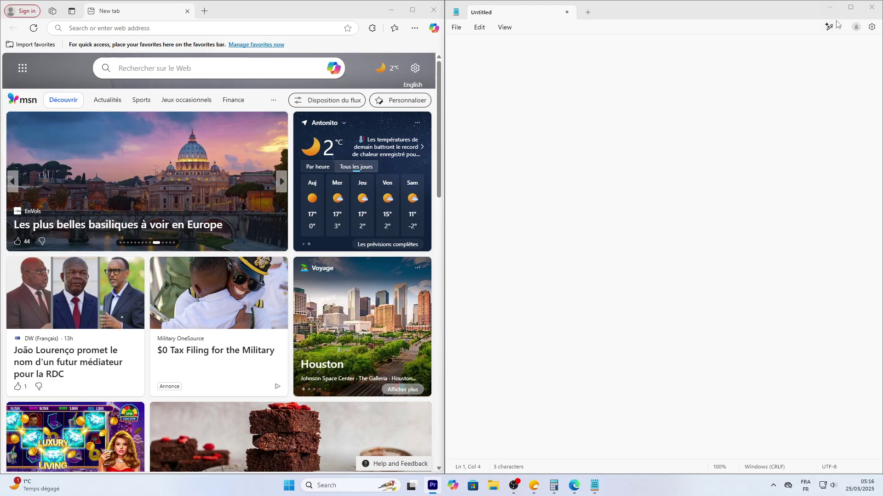
click(851, 7)
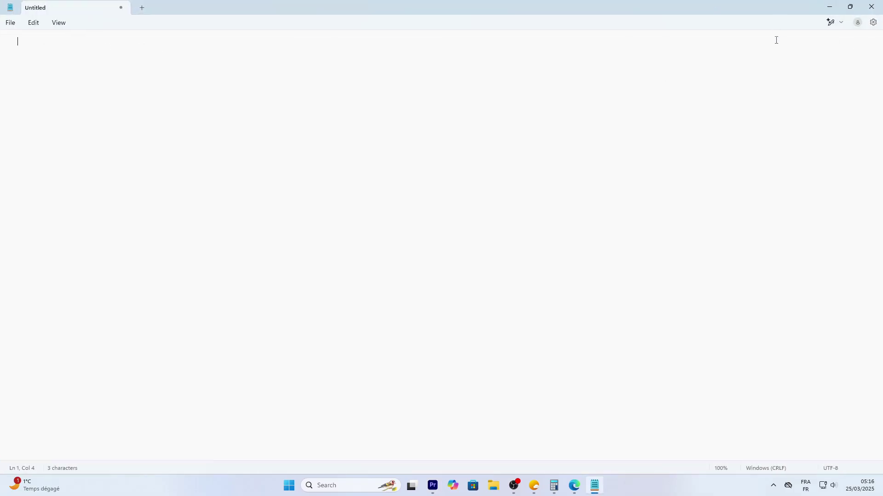
Step: Minimize Notepad and Alt+Tab through the open windows back to Edge
click(830, 8)
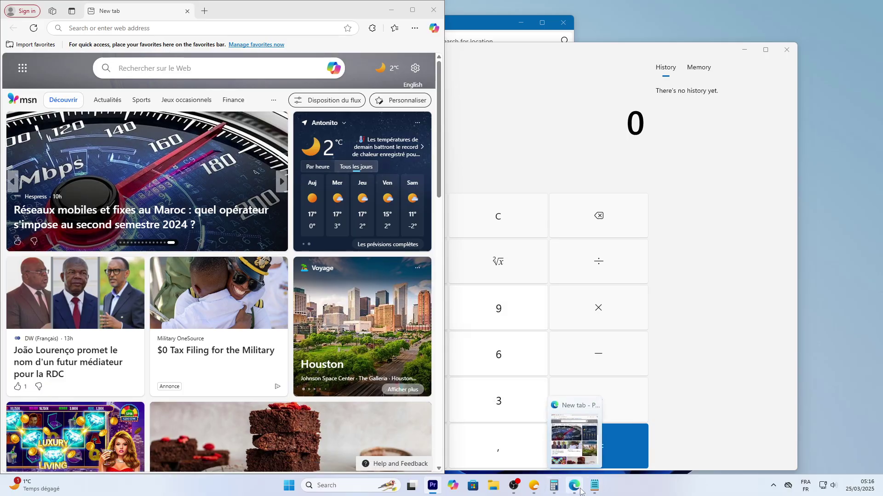
mouse_move(596, 491)
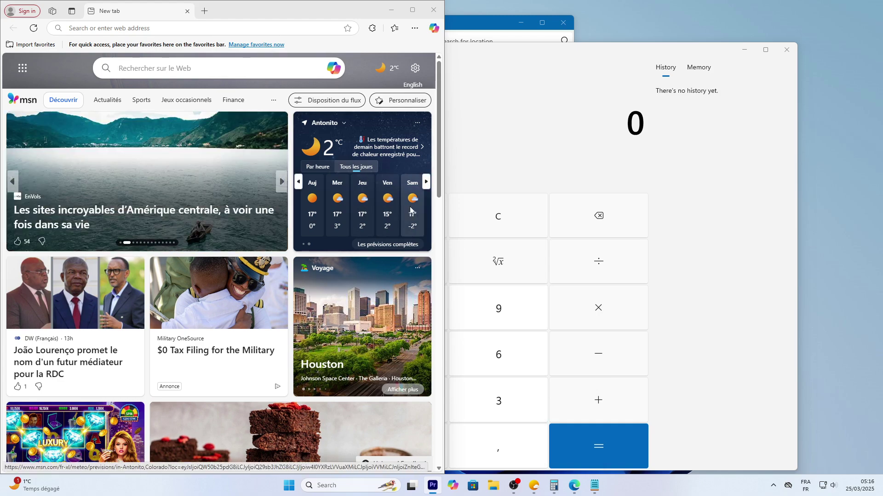
key(alt+Tab)
key(alt+Tab)
key(alt+Tab)
key(alt+Tab)
key(alt+Tab)
key(alt+Tab)
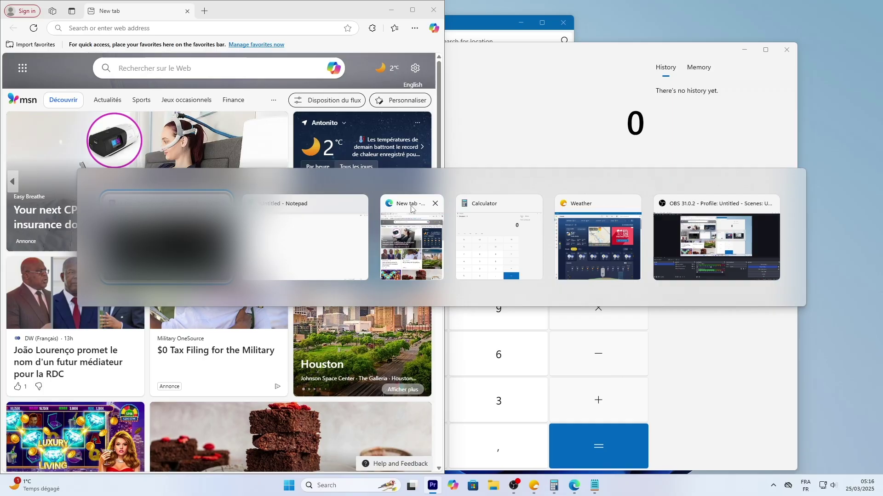
key(alt+Tab)
key(alt+Tab)
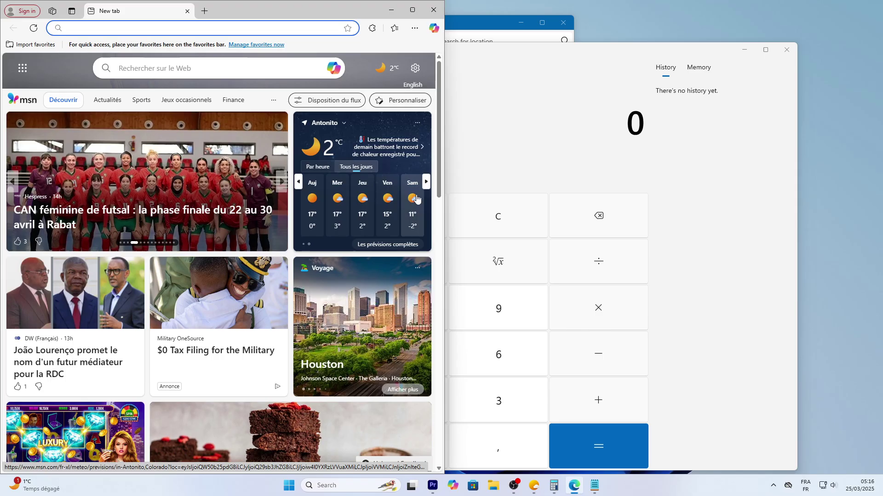
Step: Browse This PC › Local Disk (C:) › Users › user folder › Documents in File Explorer
click(497, 488)
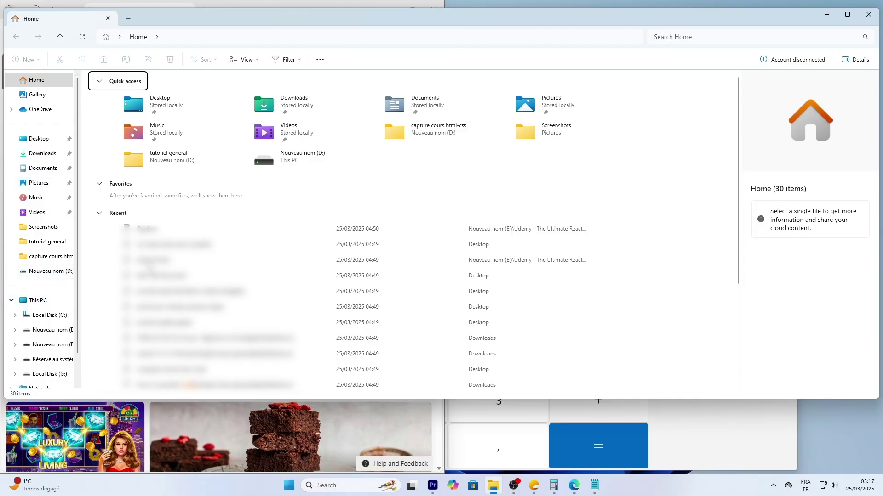
click(49, 302)
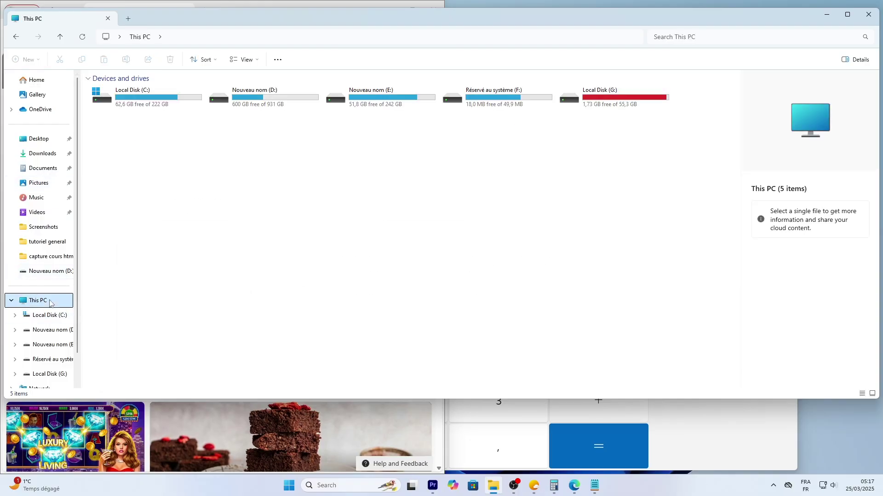
double_click(147, 98)
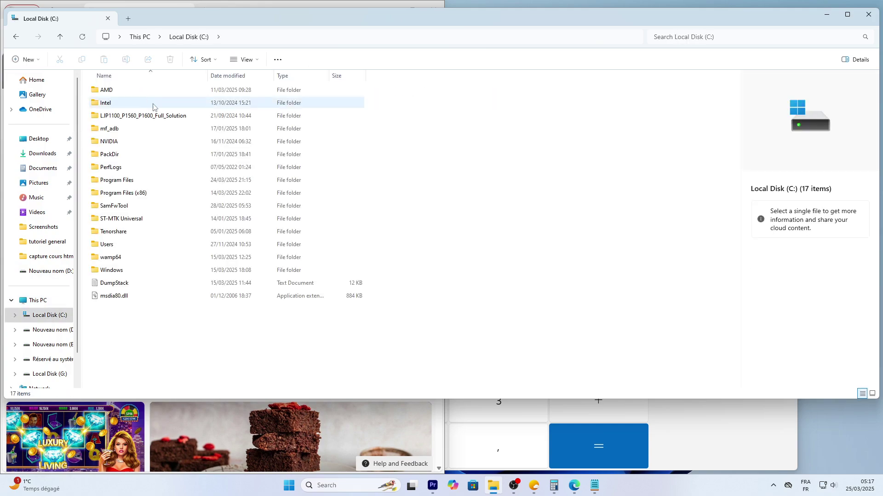
double_click(114, 245)
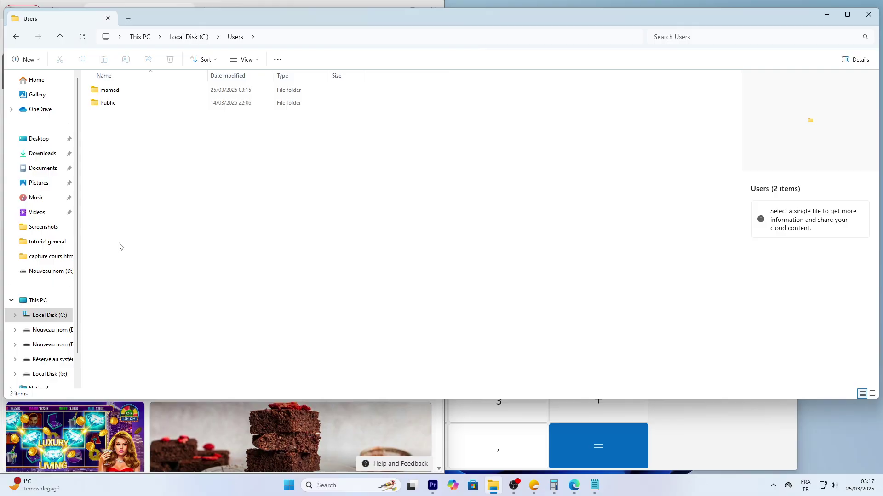
double_click(118, 94)
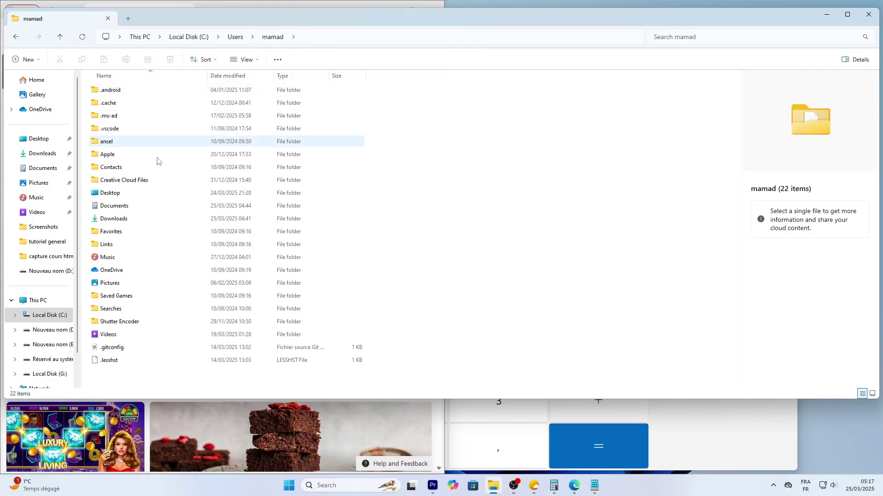
double_click(122, 206)
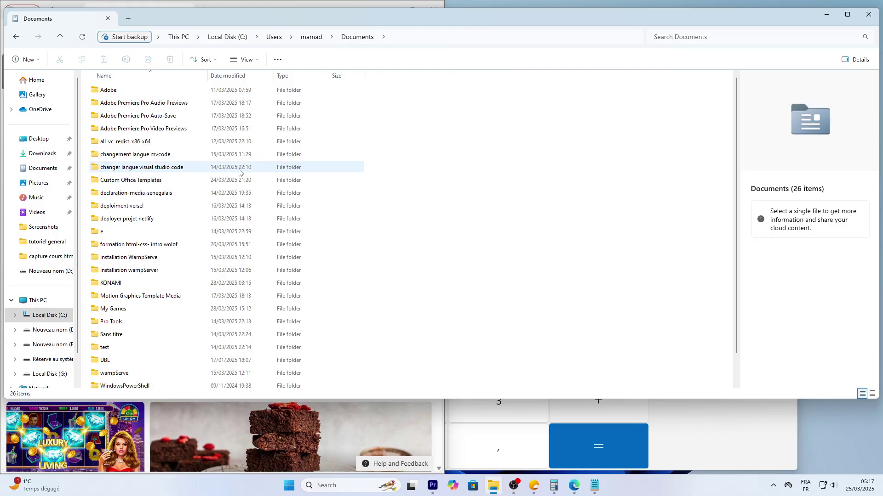
Step: Create a new folder named 'mystuff' inside Documents
right_click(472, 159)
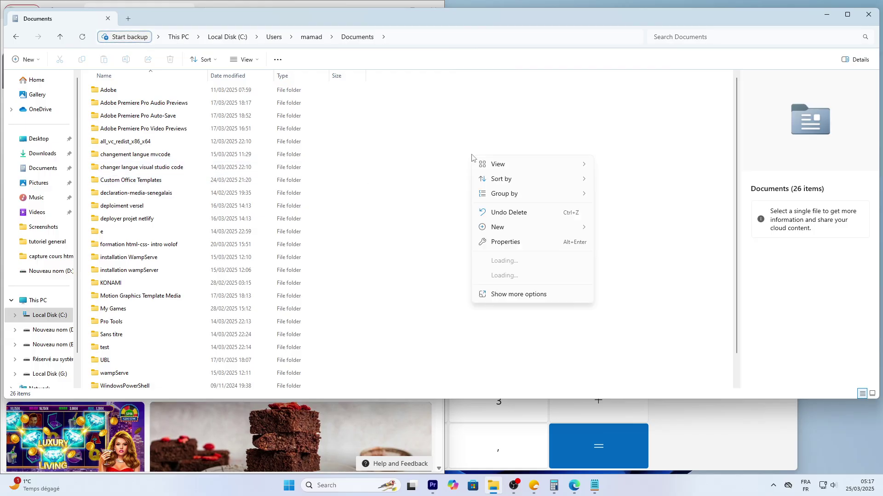
mouse_move(529, 230)
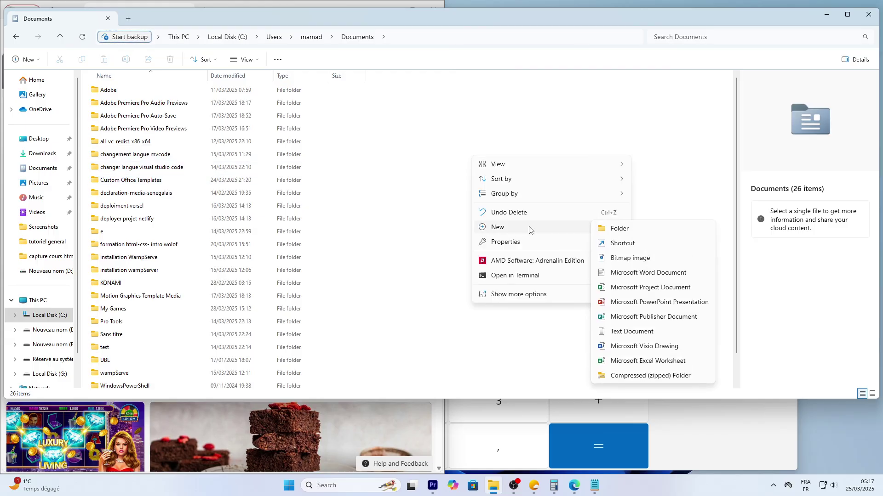
click(619, 229)
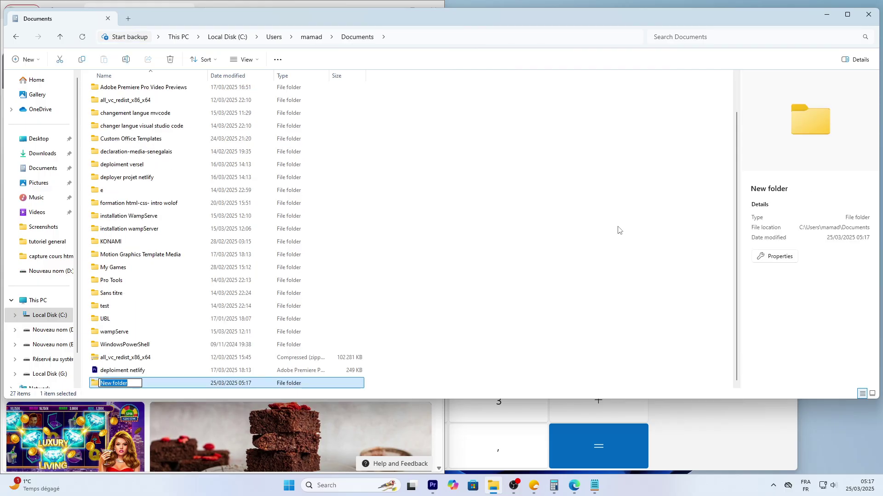
text(mystu)
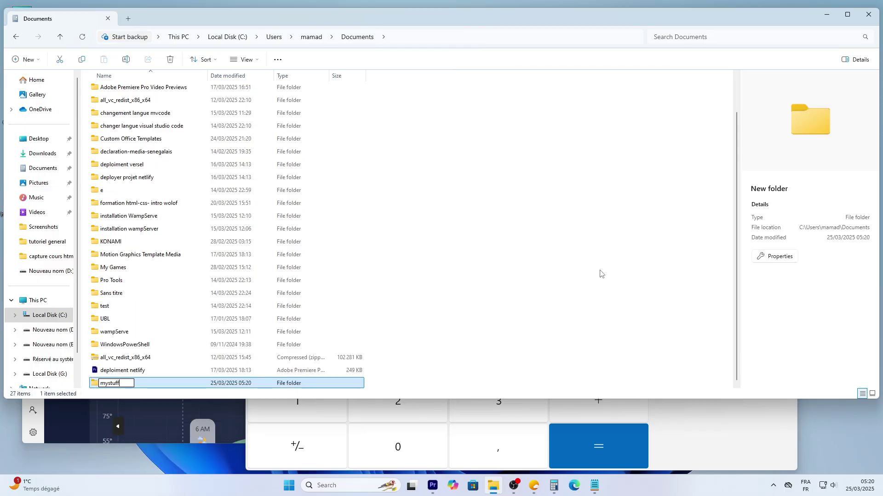
text(ff)
key(Return)
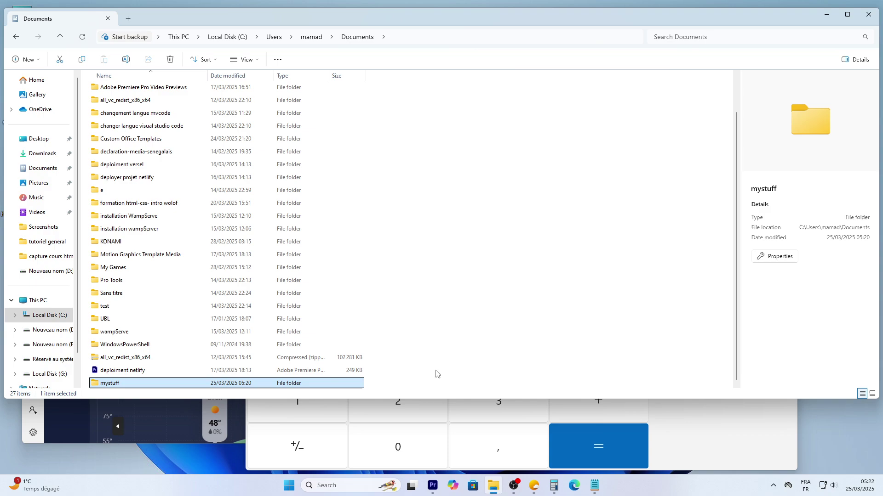
Step: Open a second File Explorer window on Downloads and open mystuff in the Documents window
click(290, 486)
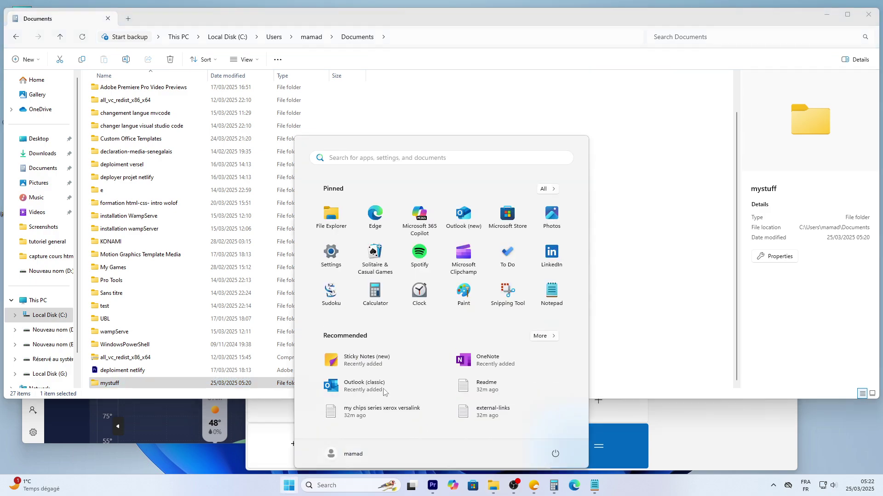
click(331, 216)
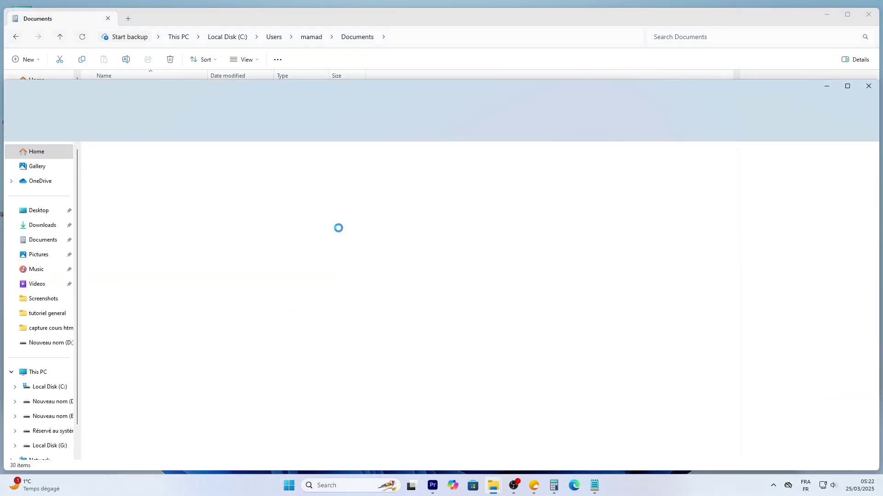
click(44, 225)
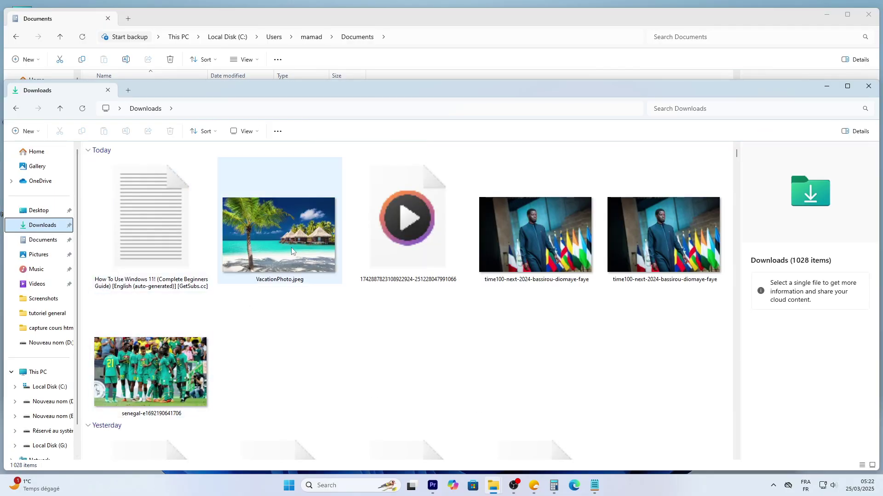
drag(373, 90, 538, 192)
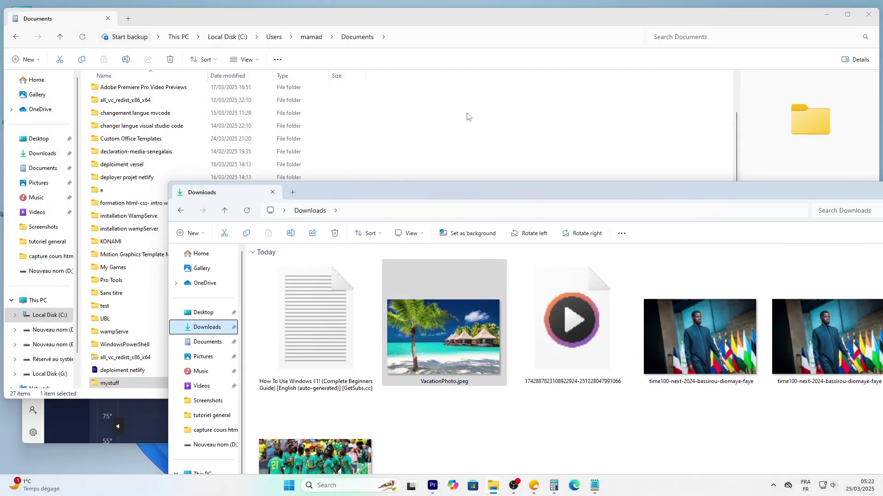
click(123, 385)
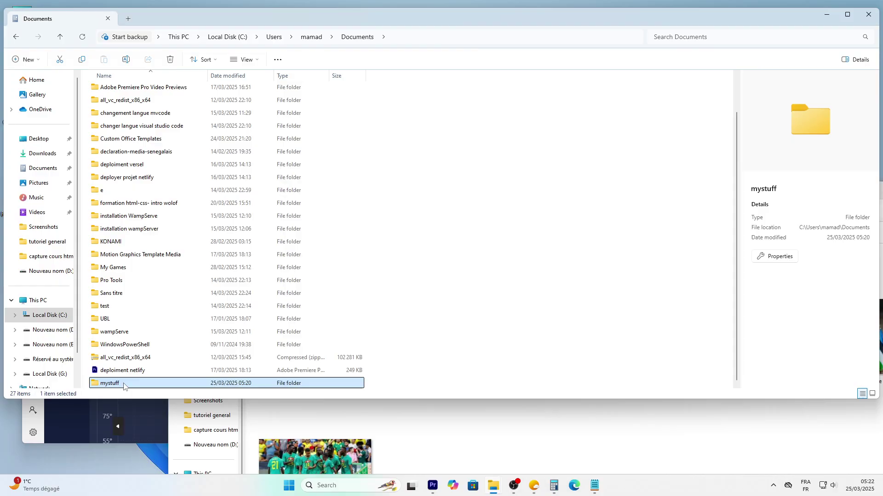
double_click(123, 384)
Step: Copy the 'windows 11 thumnail scafolding' image from Downloads and paste it into mystuff
click(742, 447)
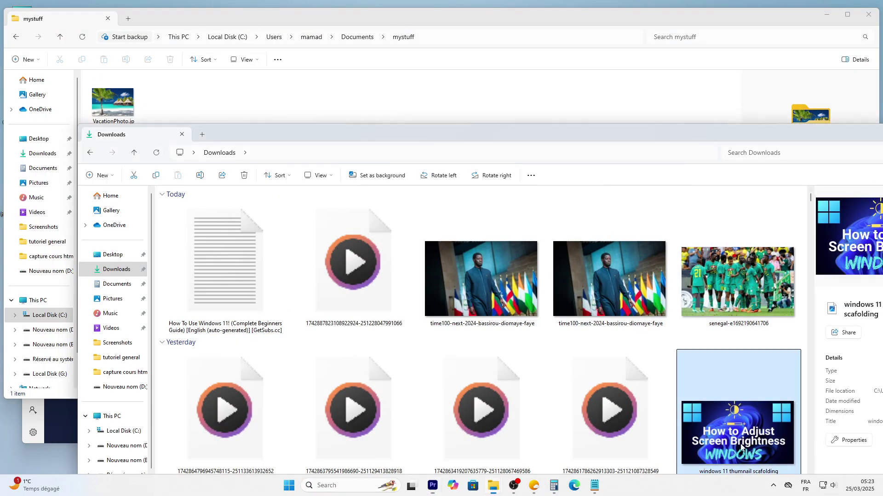
right_click(741, 447)
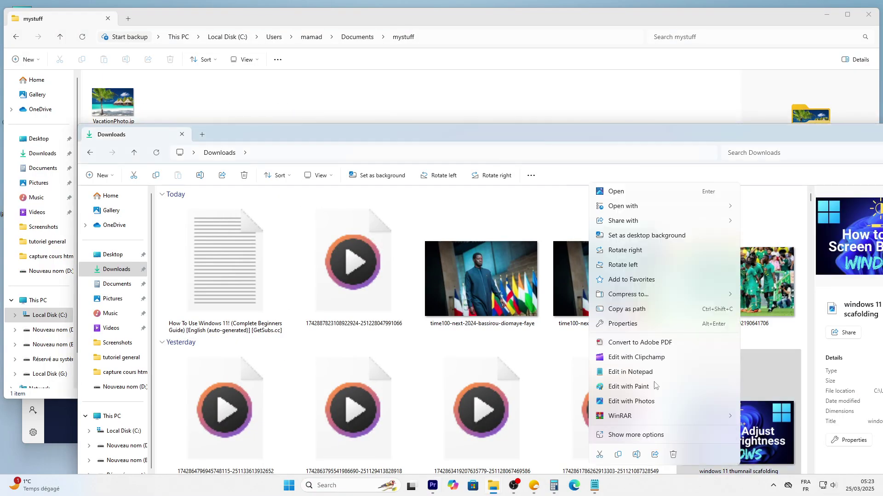
click(619, 455)
click(434, 122)
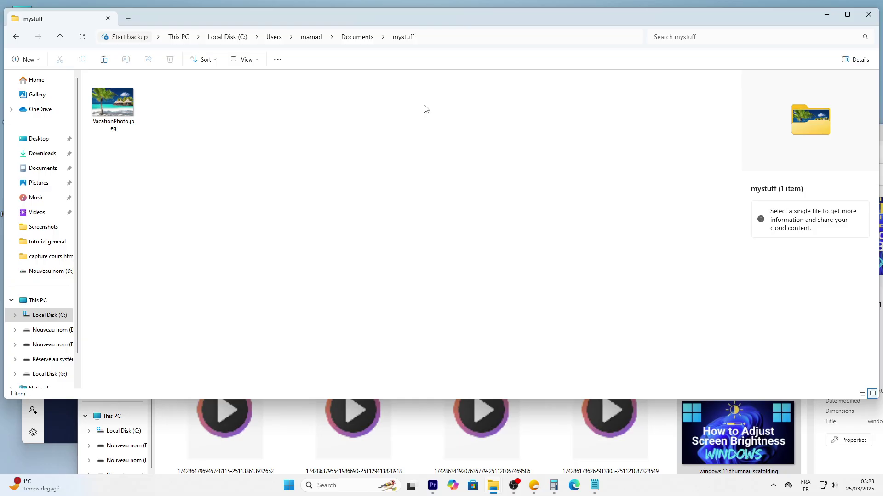
right_click(236, 124)
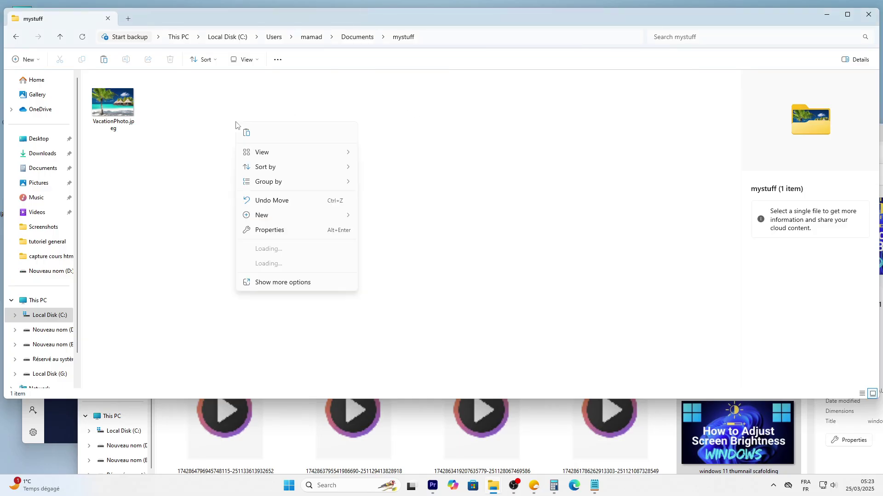
click(246, 133)
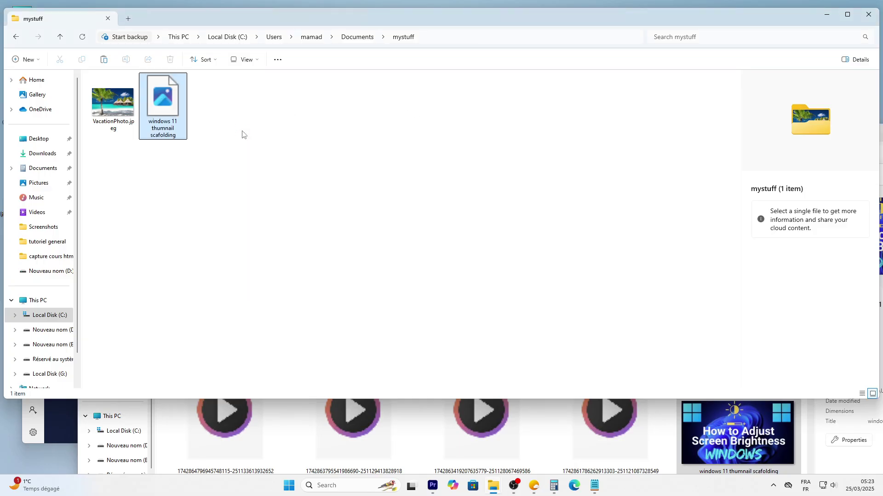
click(215, 159)
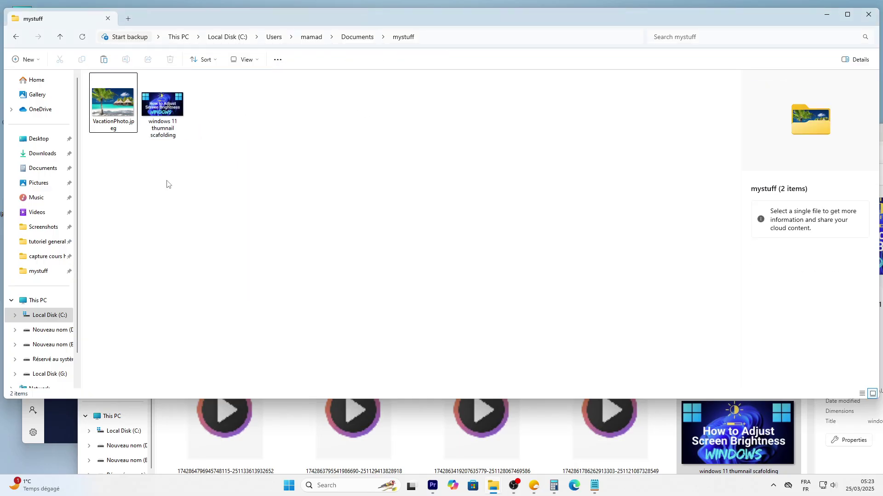
click(116, 124)
Step: Rename VacationPhoto.jpeg to beachday.jpeg, replacing only the name and keeping the .jpeg extension
right_click(116, 124)
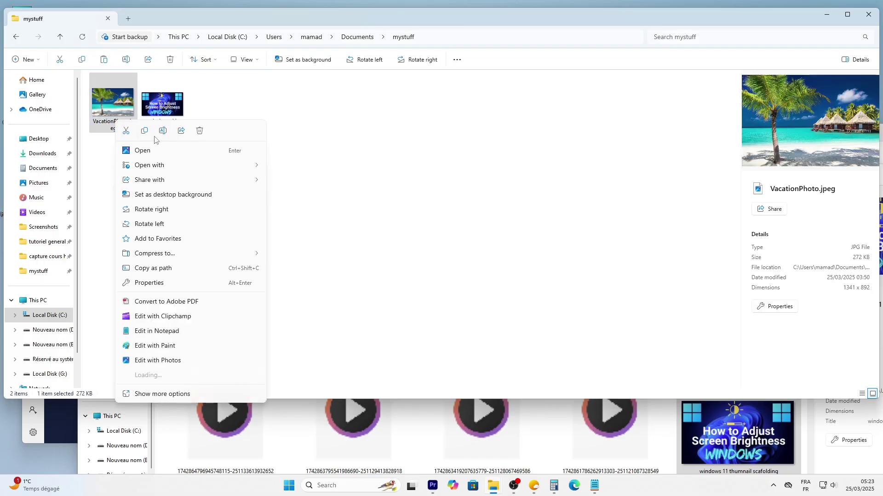
click(158, 131)
click(122, 122)
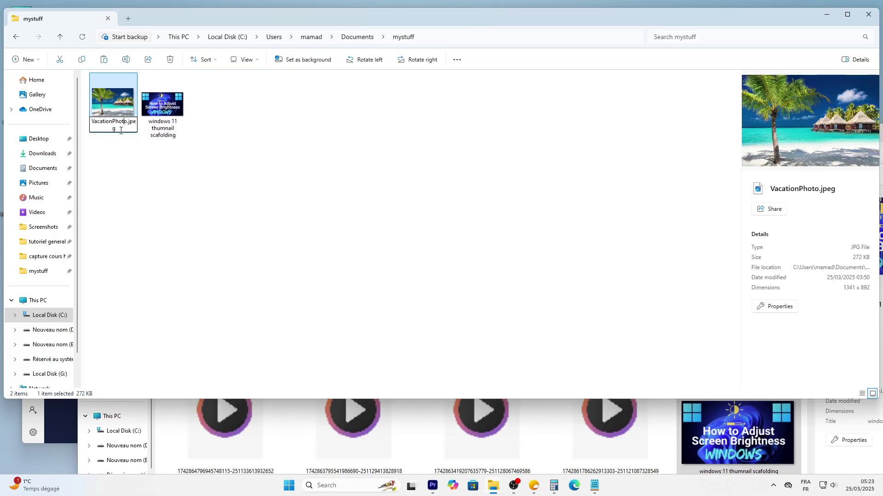
drag(93, 123, 127, 124)
text(beachday)
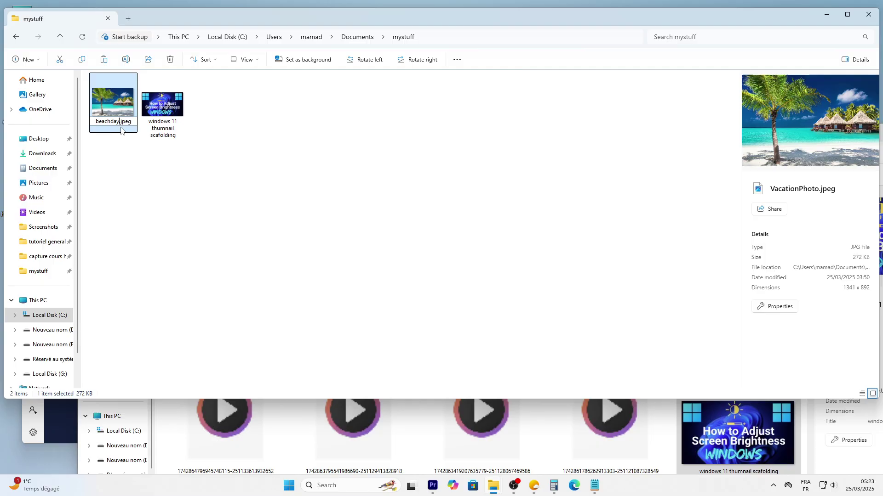
click(122, 130)
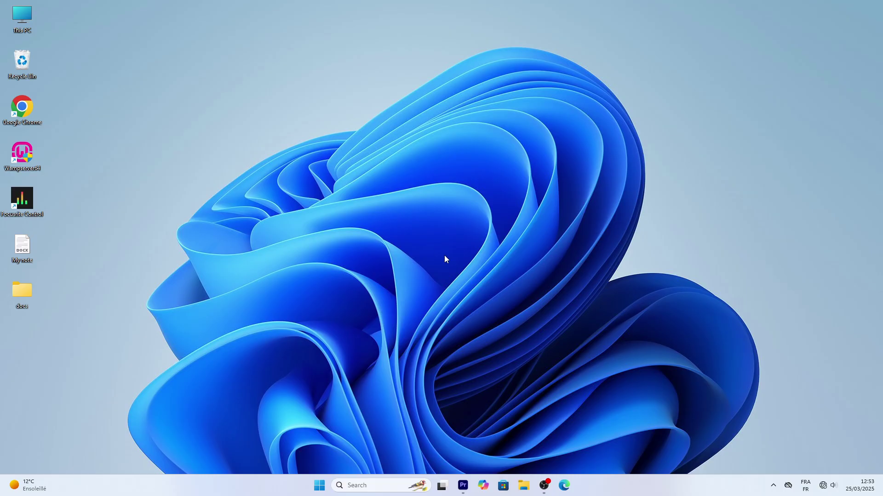
Step: Open the Settings app from the Start menu's pinned apps
click(316, 490)
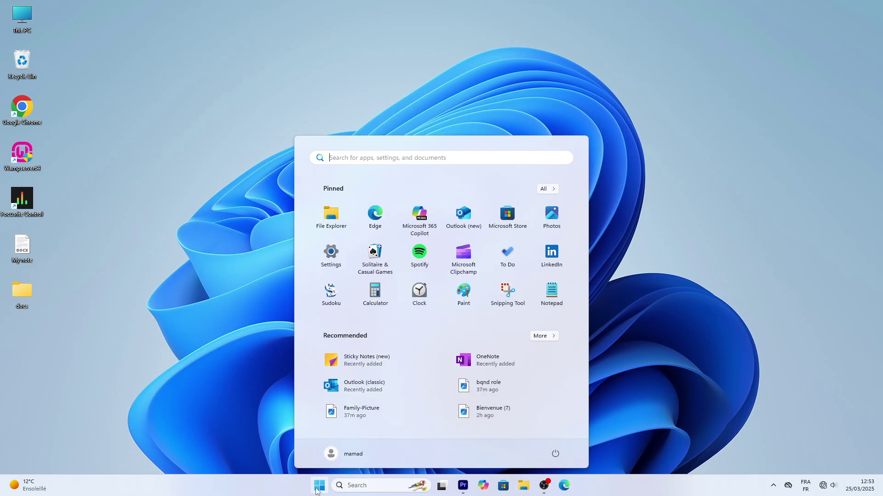
click(331, 254)
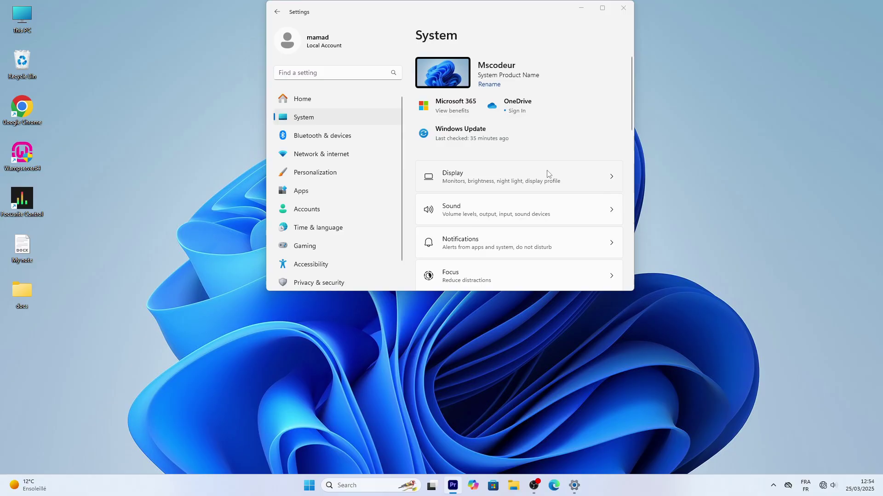
Step: Open System > Display and maximise the Settings window
scroll(560, 174, down, 3)
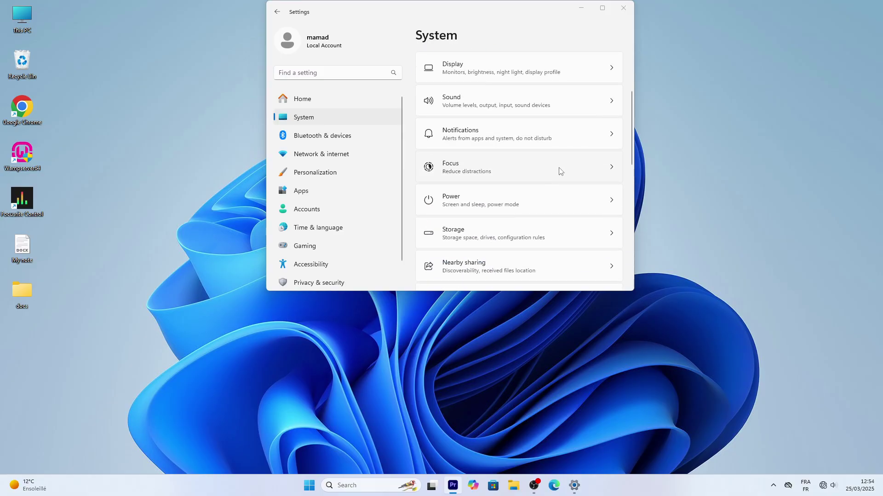
click(531, 78)
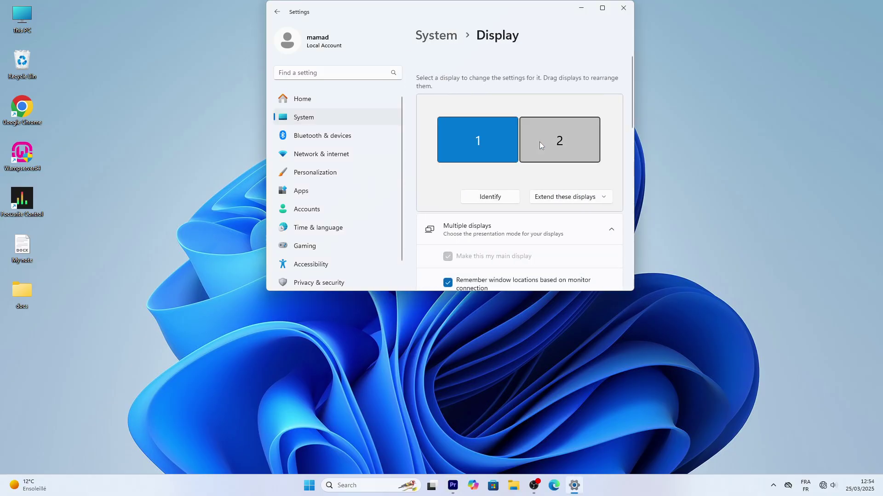
scroll(539, 142, down, 2)
click(599, 8)
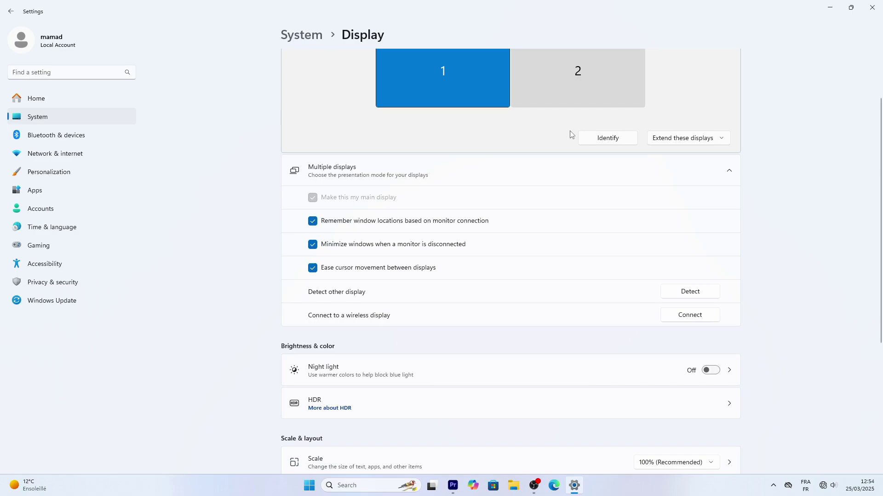
Step: View Custom scaling without applying, then return to Display and align display 1 beside display 2
scroll(568, 137, down, 4)
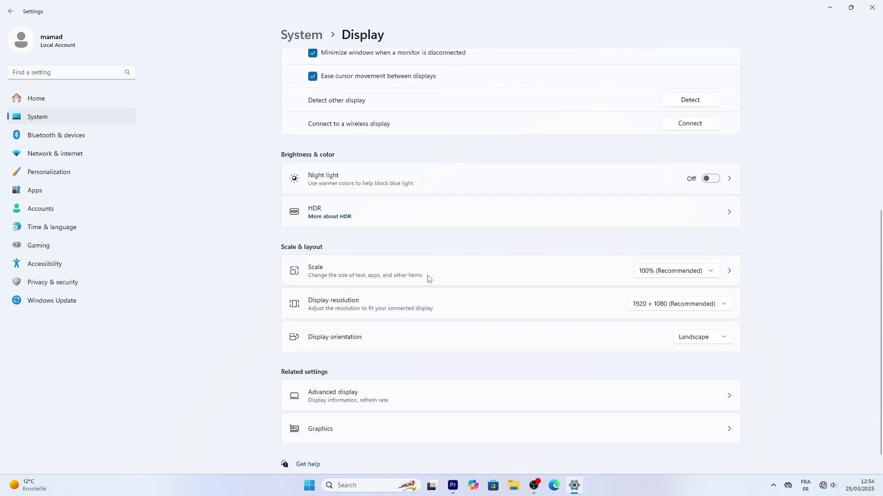
click(427, 278)
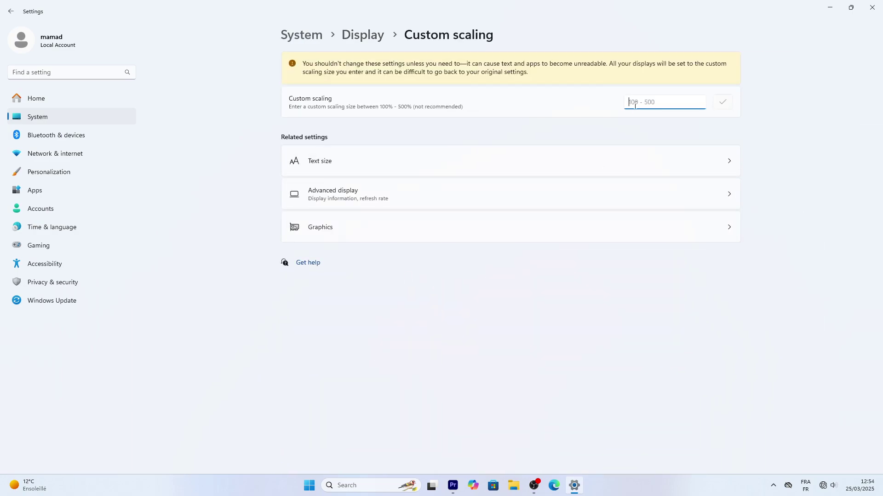
text(125)
click(379, 36)
mouse_move(441, 165)
mouse_down()
mouse_move(490, 125)
mouse_move(487, 148)
mouse_move(675, 147)
mouse_move(515, 114)
mouse_move(501, 122)
mouse_move(705, 154)
mouse_move(481, 100)
mouse_move(450, 168)
mouse_up()
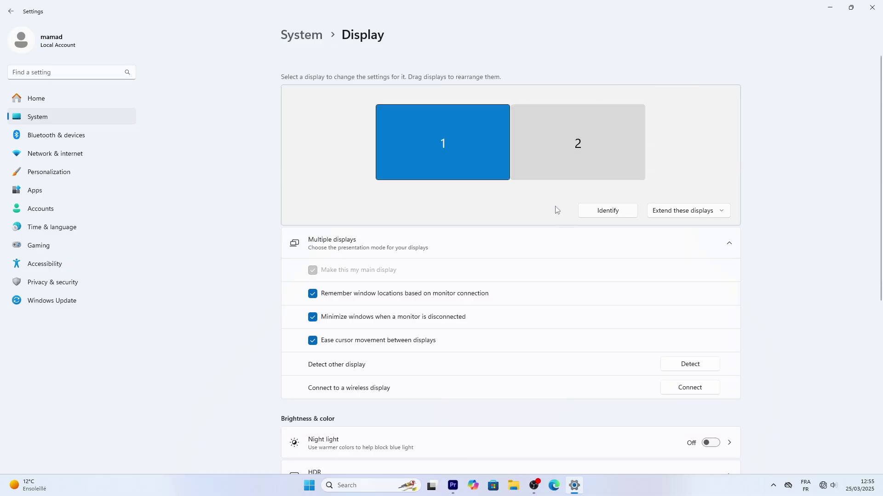
Step: Under Personalization > Background, browse to Pictures and choose Family-Picture as the desktop background
click(73, 170)
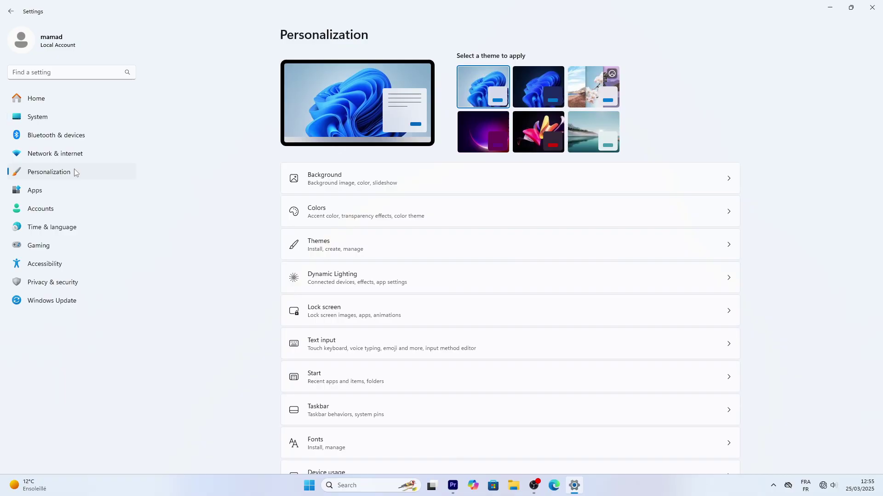
scroll(443, 228, down, 1)
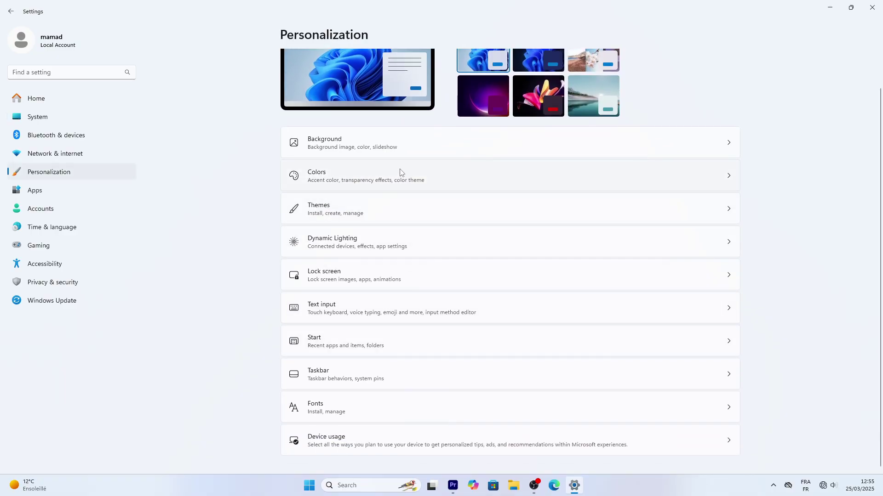
click(401, 148)
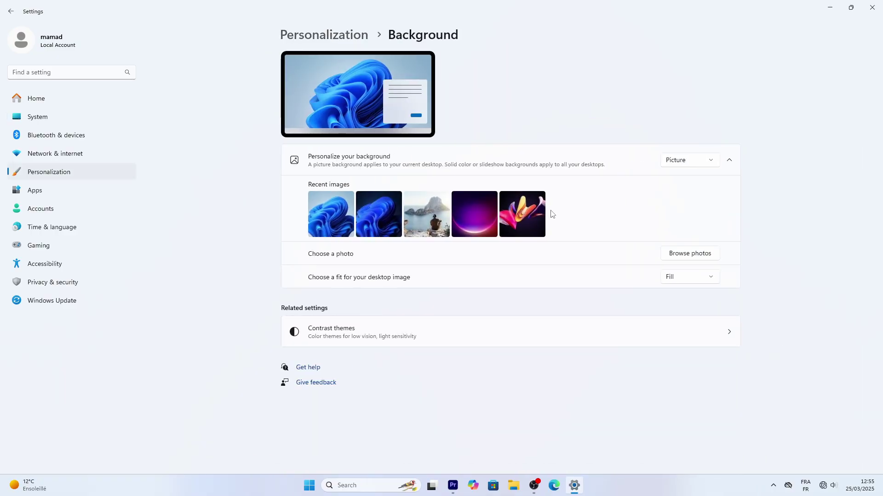
click(693, 256)
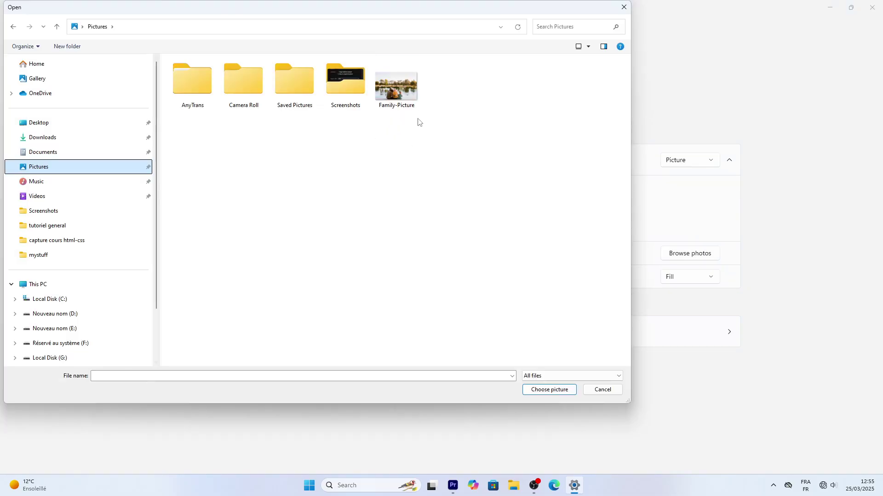
click(395, 105)
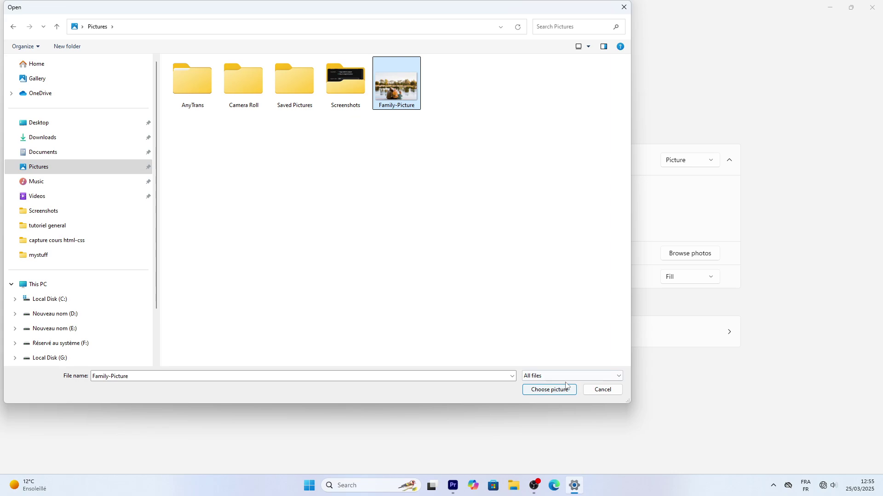
click(552, 390)
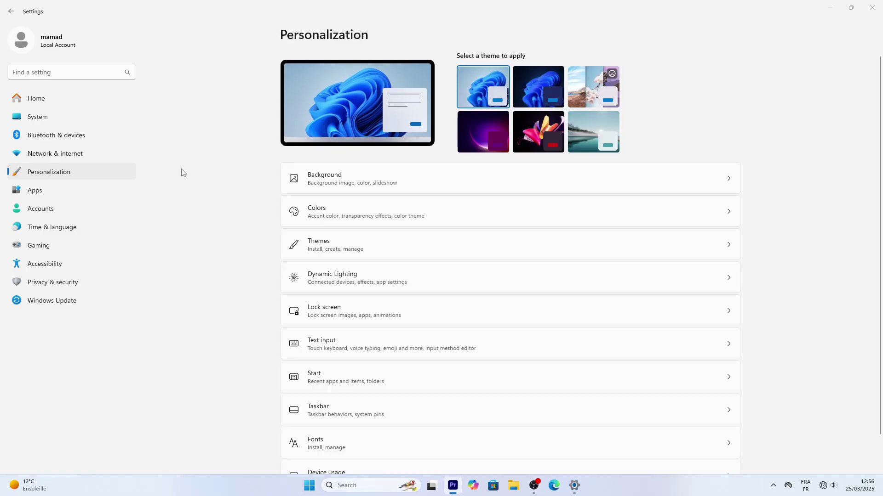
Step: In Personalization > Taskbar, set Taskbar behaviors' alignment to Left
click(324, 34)
scroll(454, 349, down, 1)
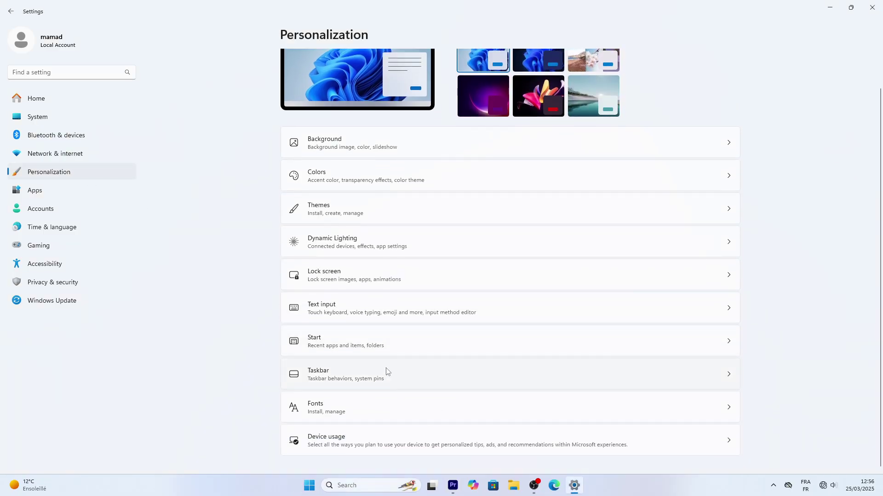
click(386, 370)
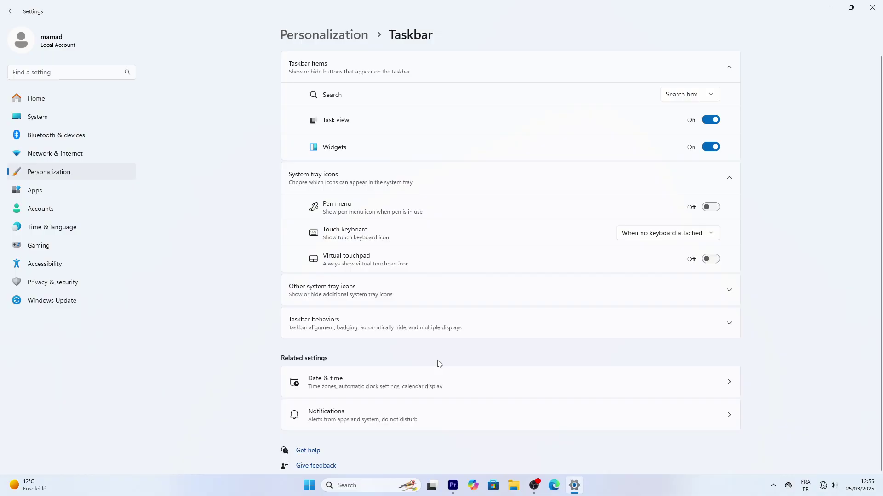
click(438, 325)
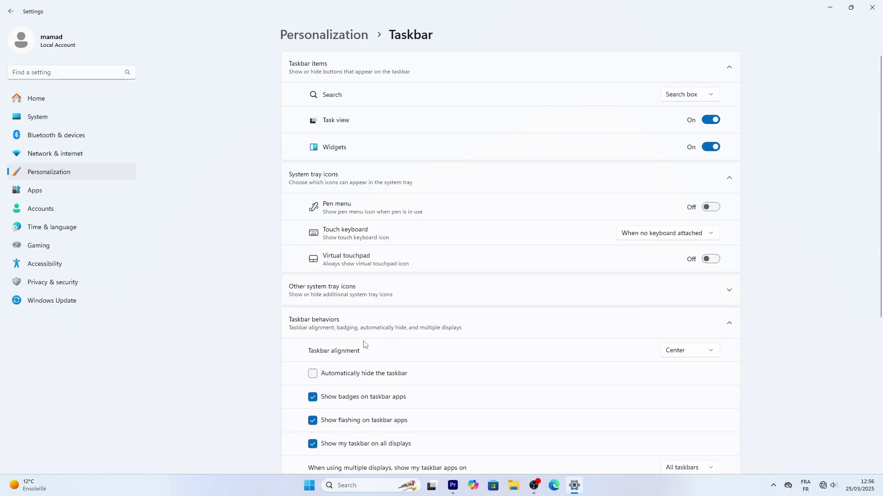
click(686, 353)
click(683, 338)
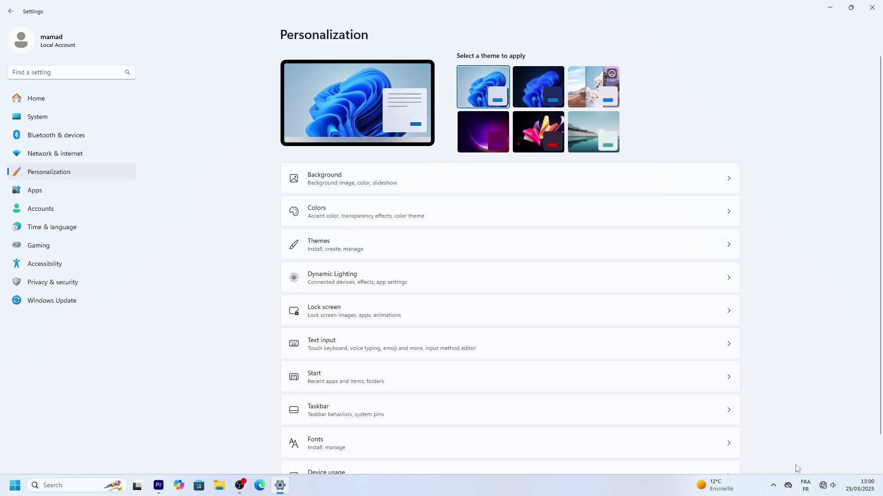
Step: Connect to the Thiesinfo Wi-Fi with its security key, then open Network & internet settings
click(822, 486)
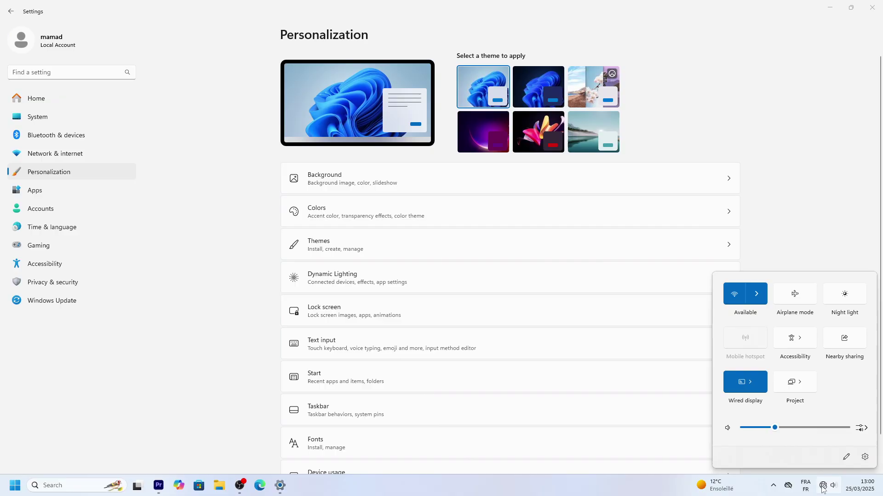
click(756, 294)
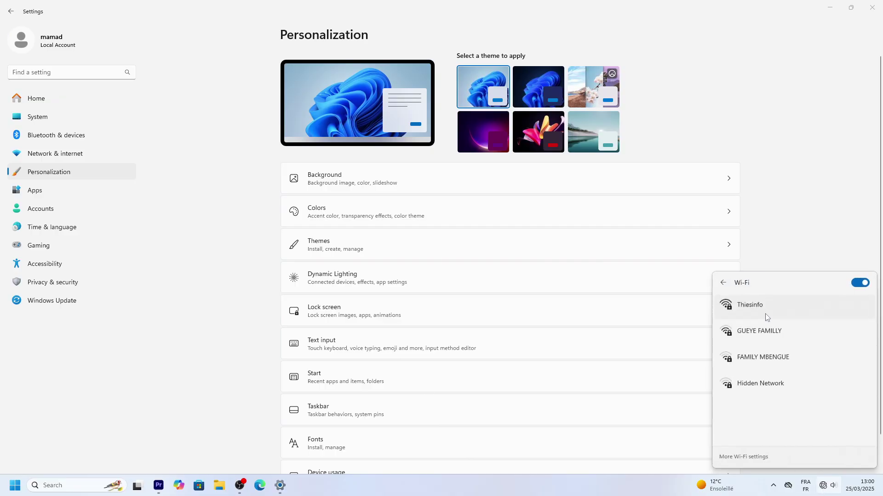
click(760, 312)
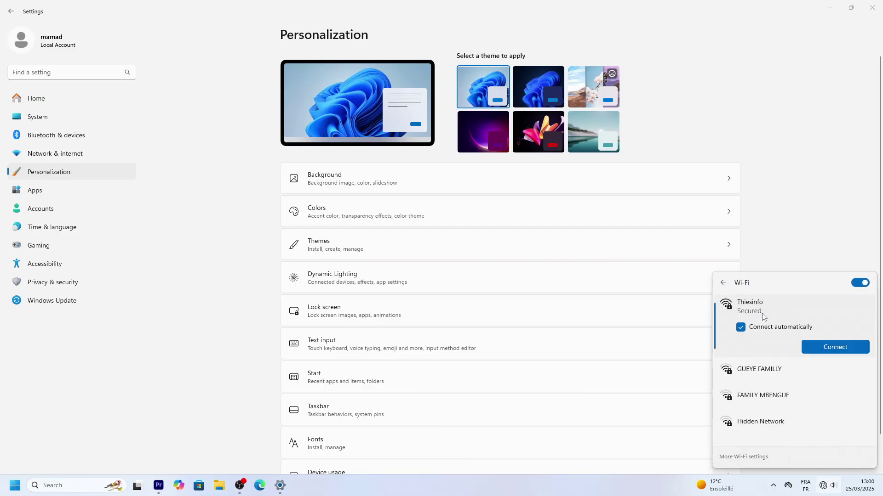
click(830, 348)
text(*)
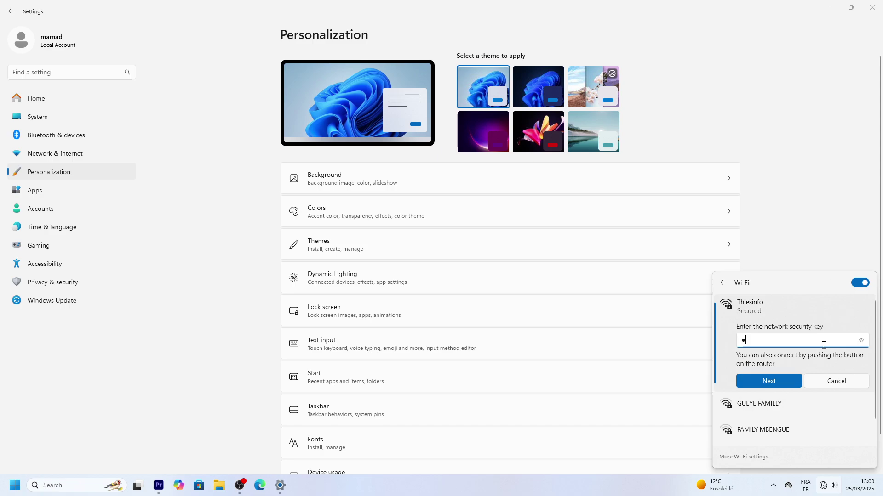
text(****)
key(Return)
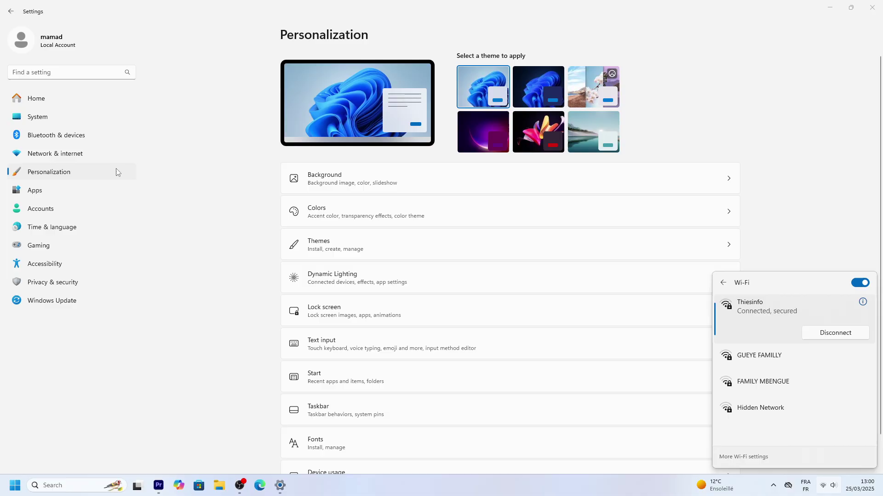
click(82, 158)
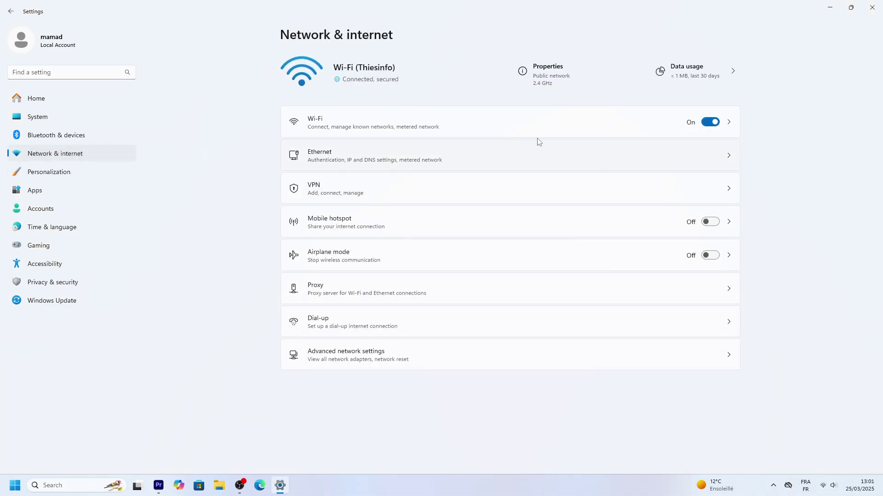
click(710, 122)
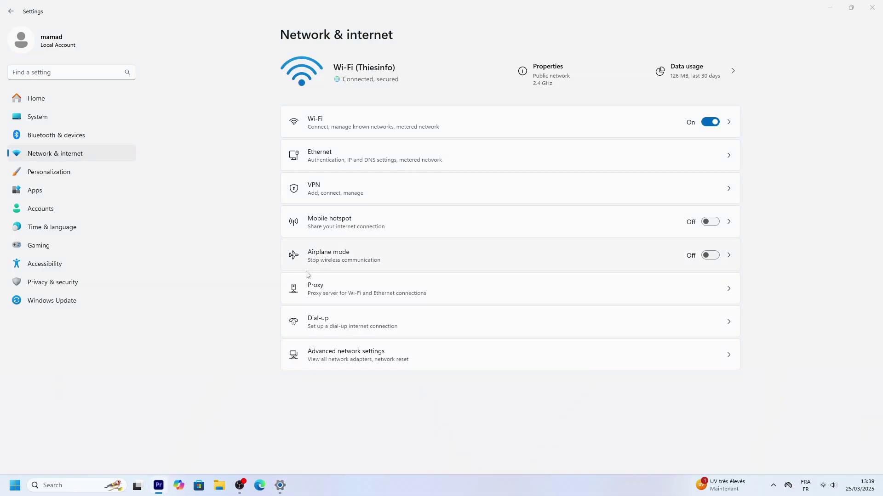
Step: Search 'store' from Start and launch Microsoft Store
click(13, 486)
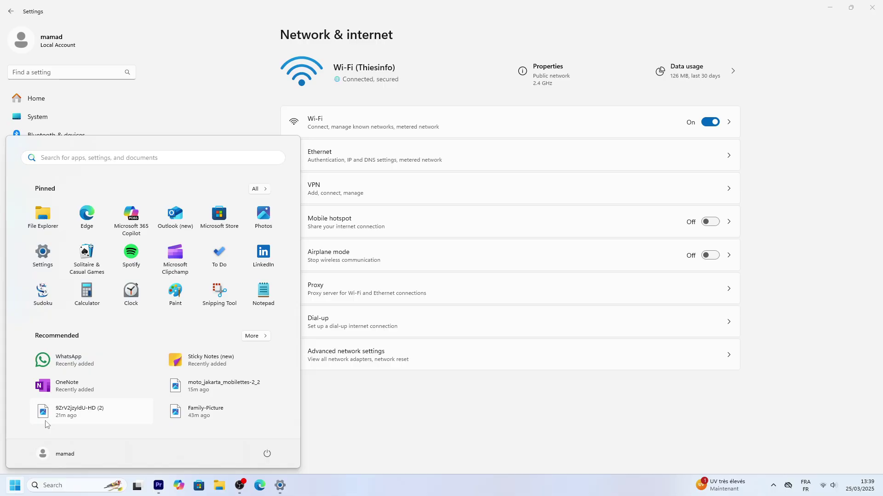
text(store)
key(Return)
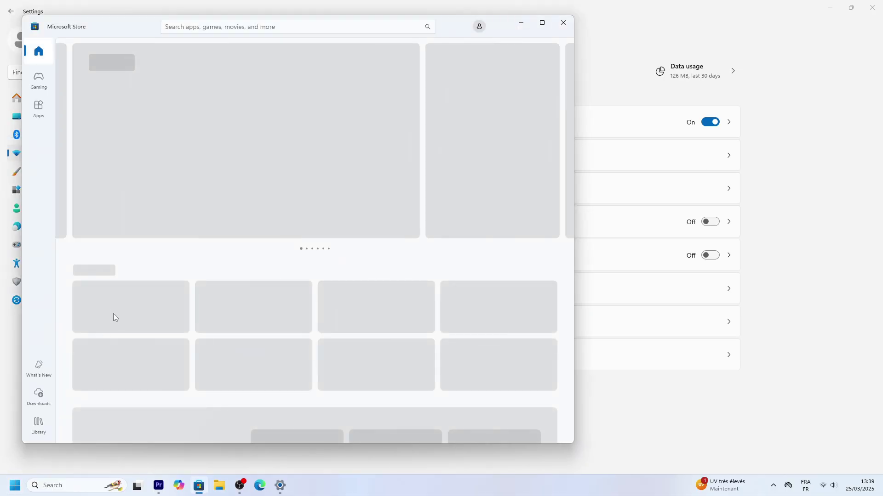
Step: Install the free Canva app from Top free apps, then go to the Library
scroll(358, 248, down, 5)
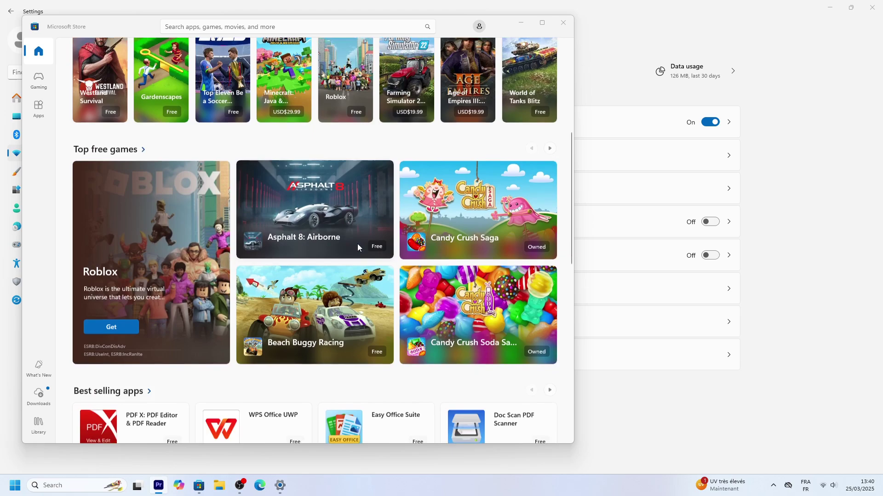
scroll(358, 247, down, 6)
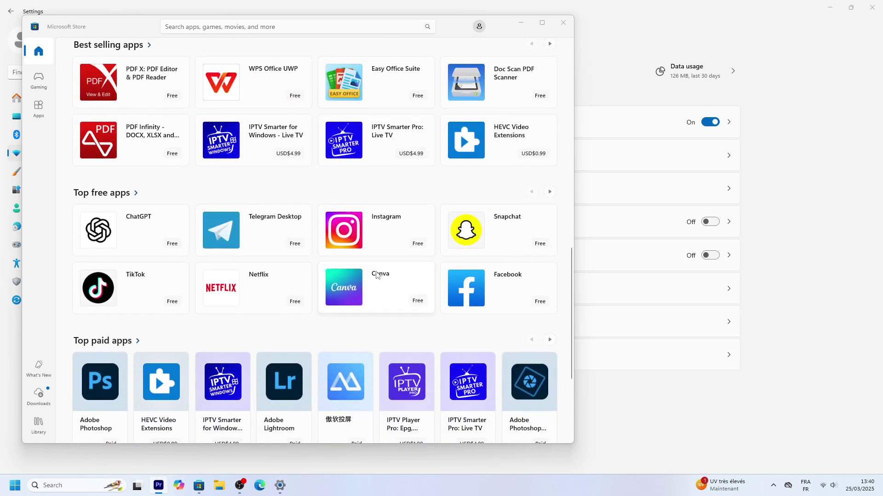
mouse_move(380, 280)
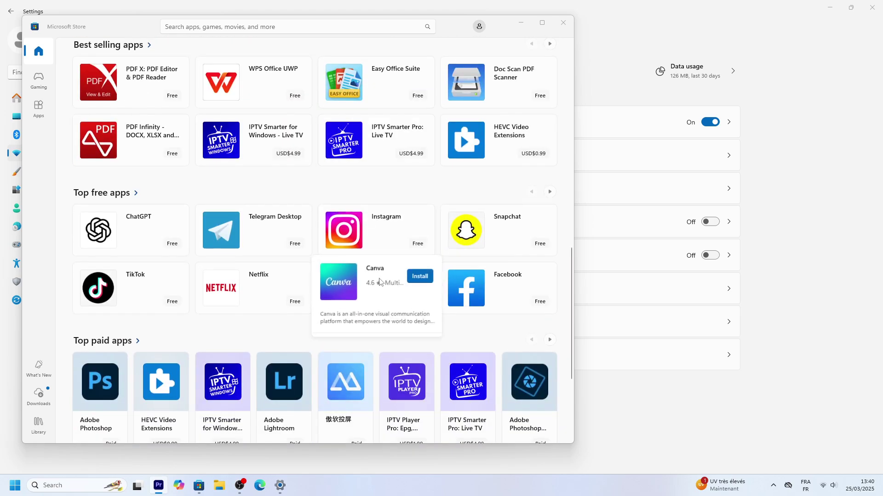
click(424, 273)
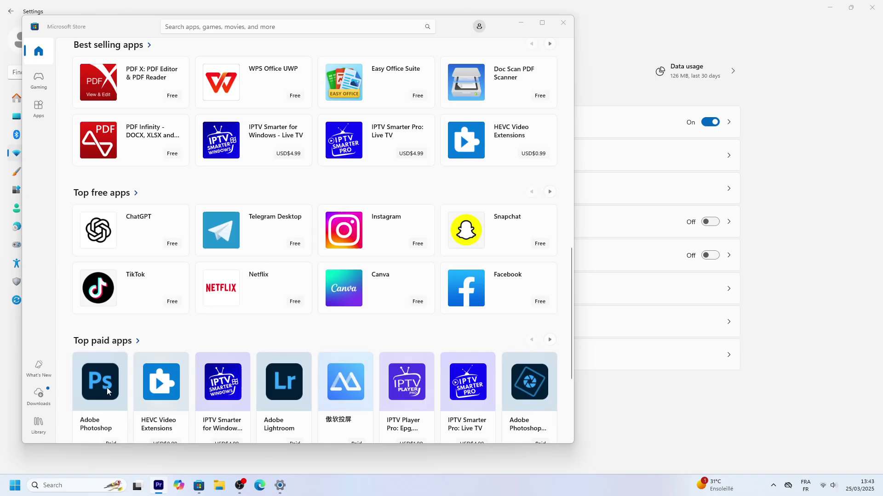
click(46, 427)
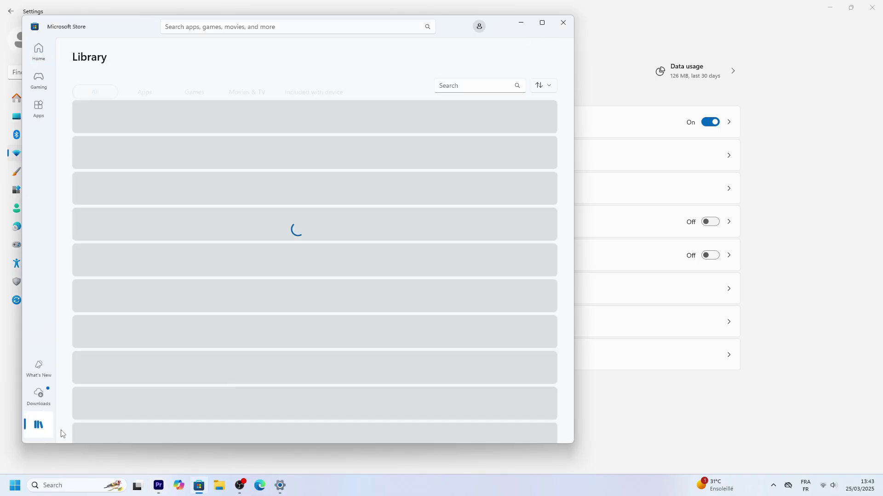
Step: Scroll through the Library's All list of acquired apps such as Paint and MSN Weather
scroll(456, 261, down, 10)
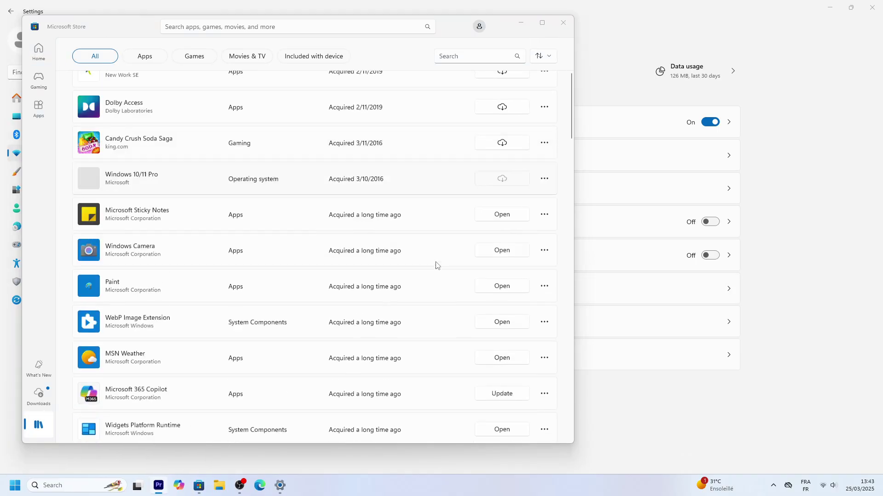
scroll(437, 266, up, 6)
scroll(437, 264, up, 3)
scroll(436, 262, down, 6)
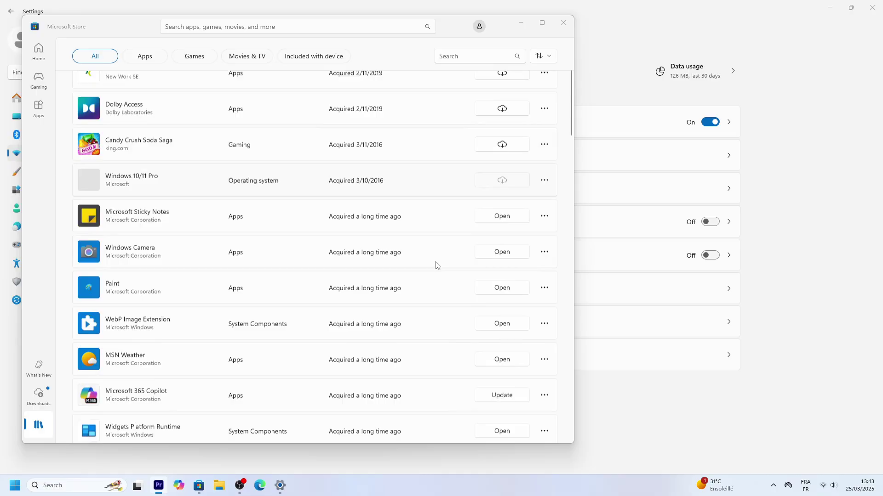